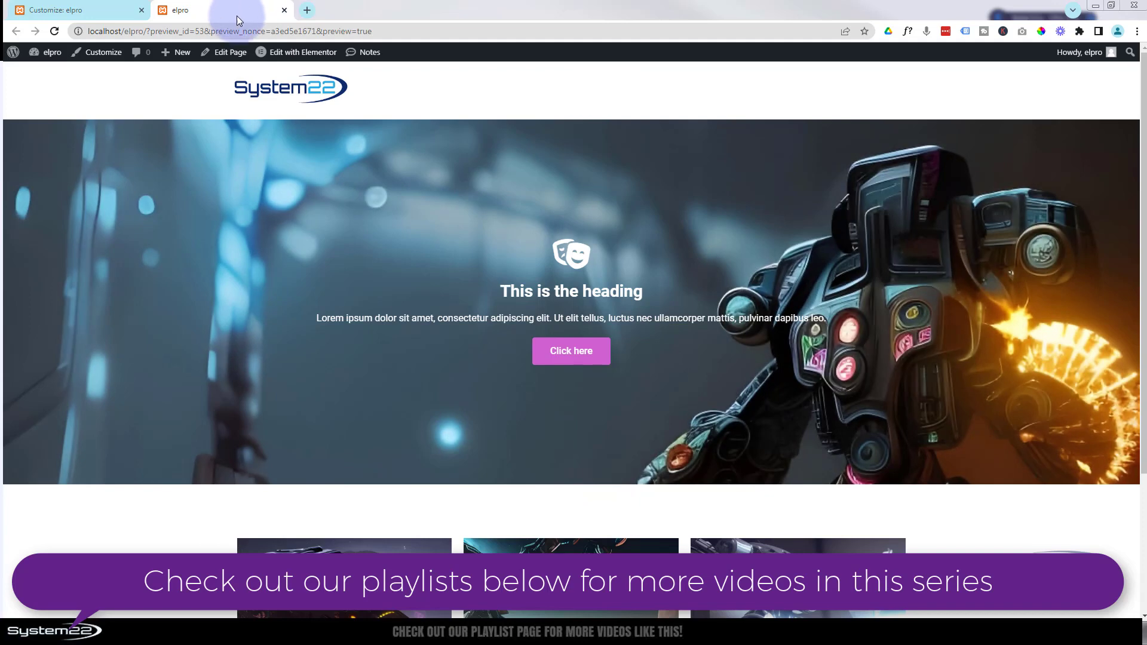
# Show the live elpro page, where the hero's robot background sharpens behind the heading and button.
pyautogui.moveTo(310, 54)
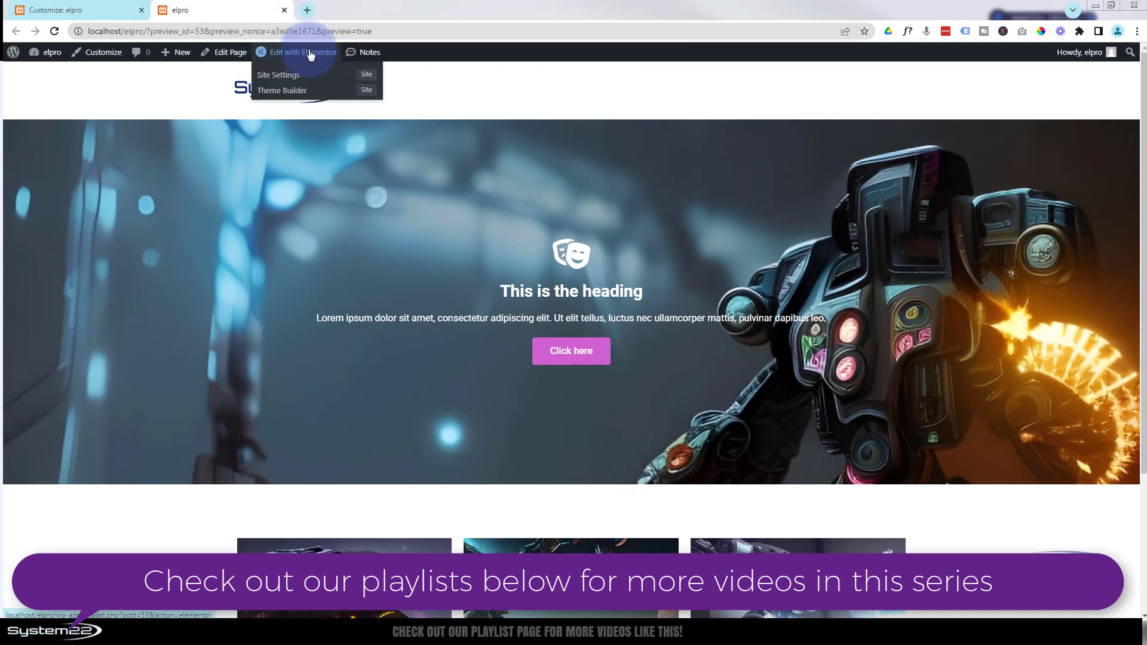
# Open the page in Elementor and delete the old robot hero section.
pyautogui.click(310, 54)
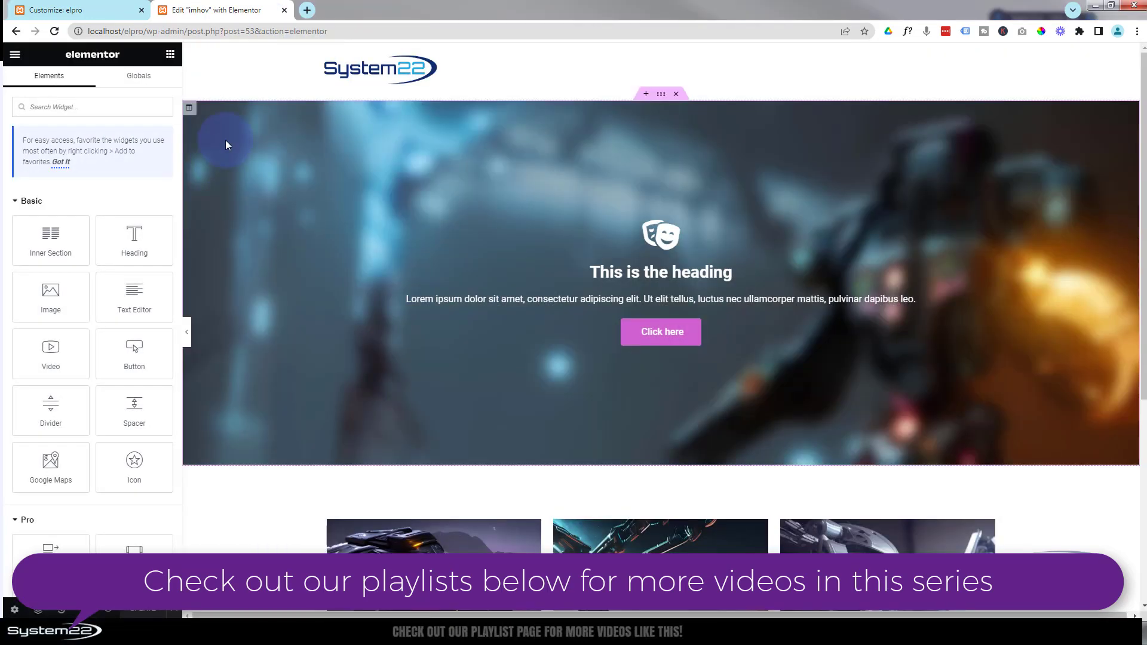
pyautogui.moveTo(682, 105)
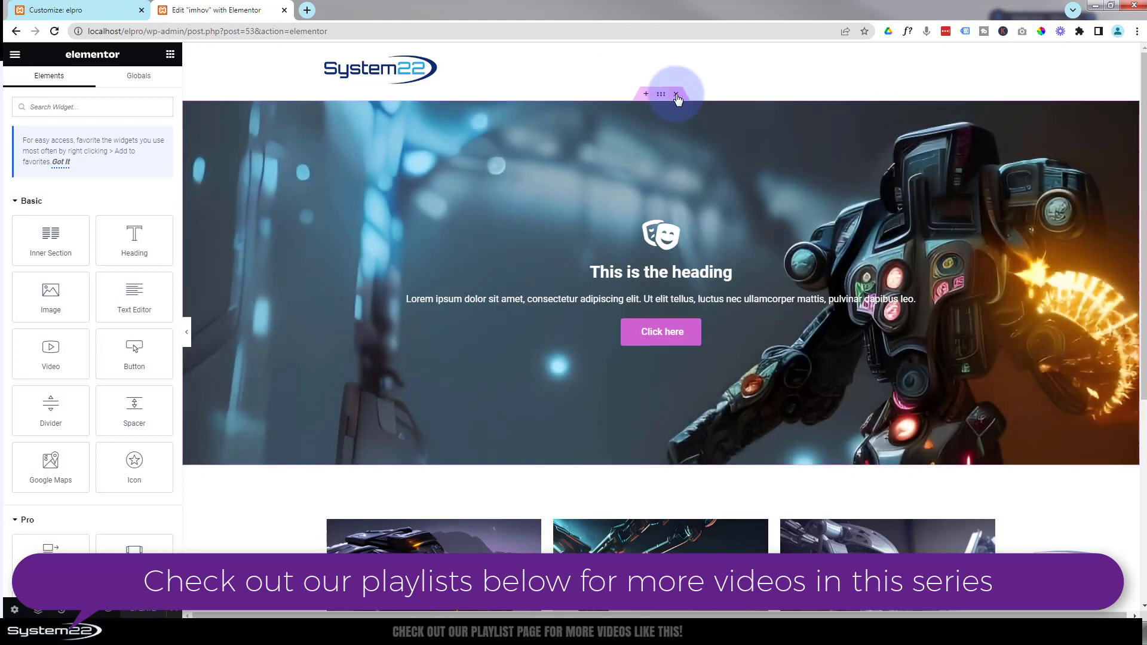
pyautogui.click(677, 96)
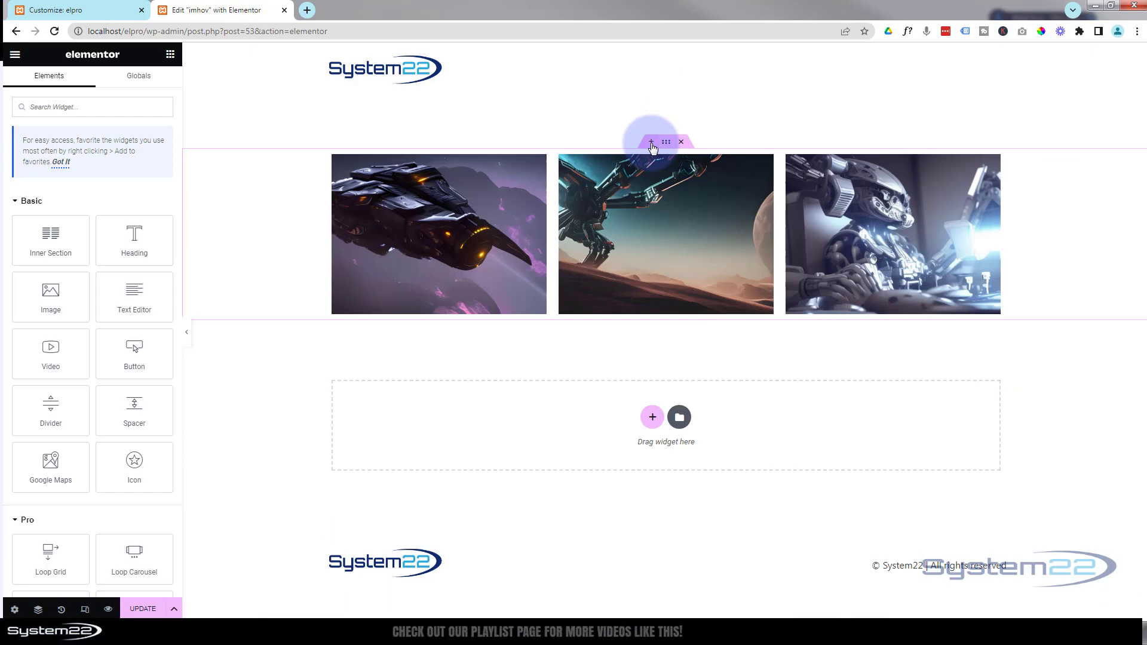
# Add a new empty section above the three-image row.
pyautogui.click(651, 143)
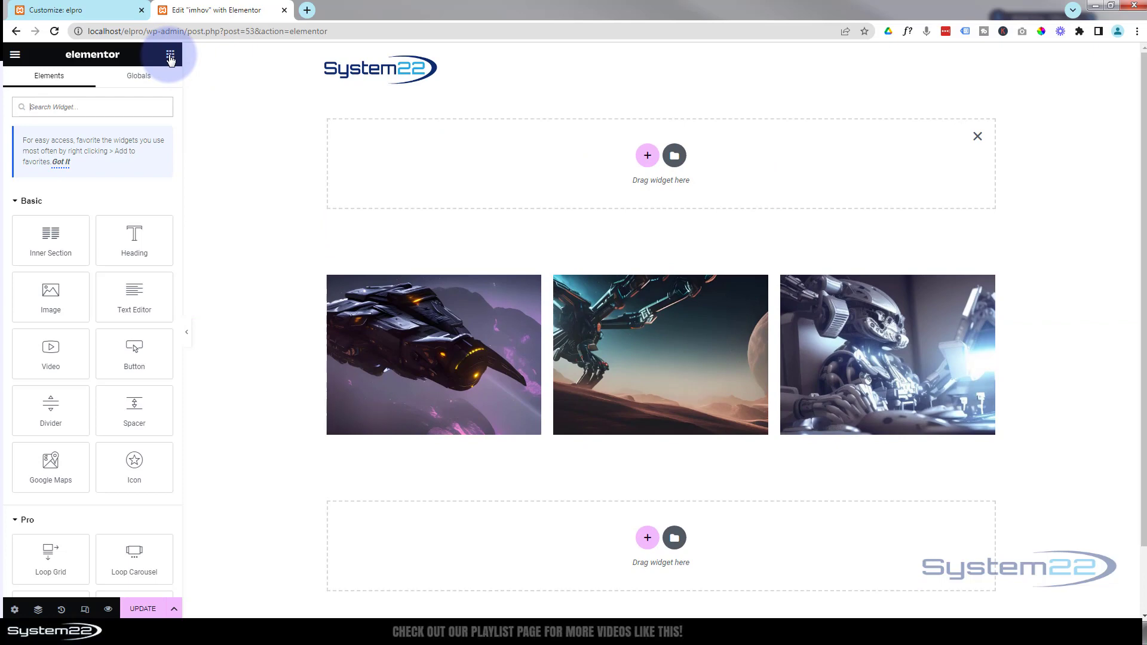
pyautogui.scroll(-15, 103, 205)
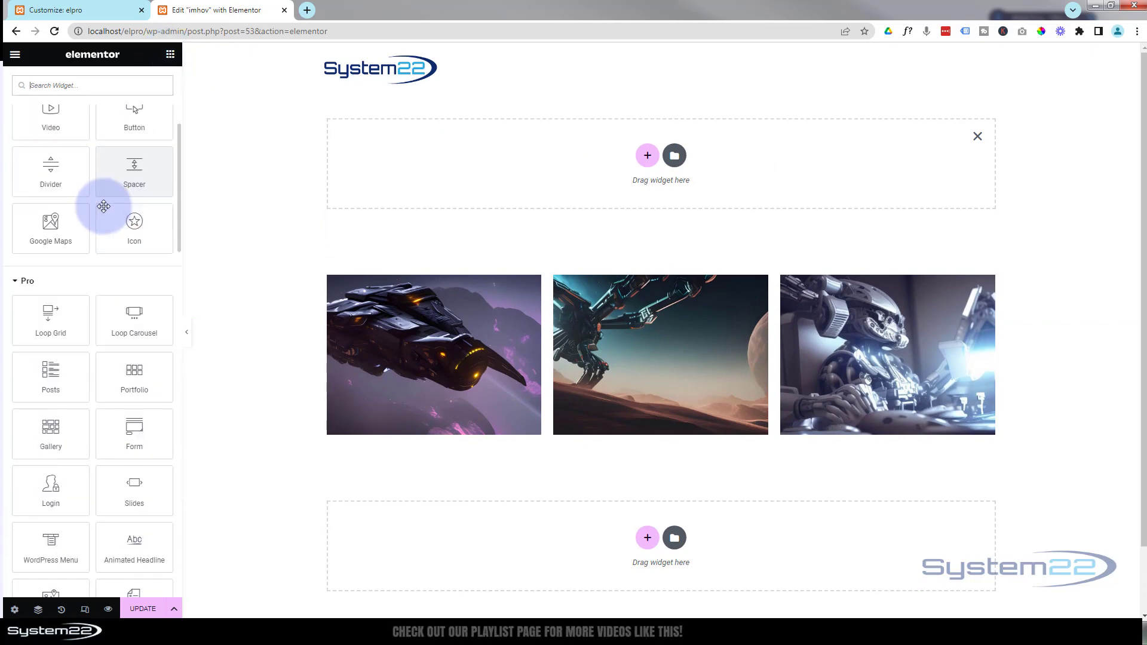
pyautogui.scroll(-5, 104, 206)
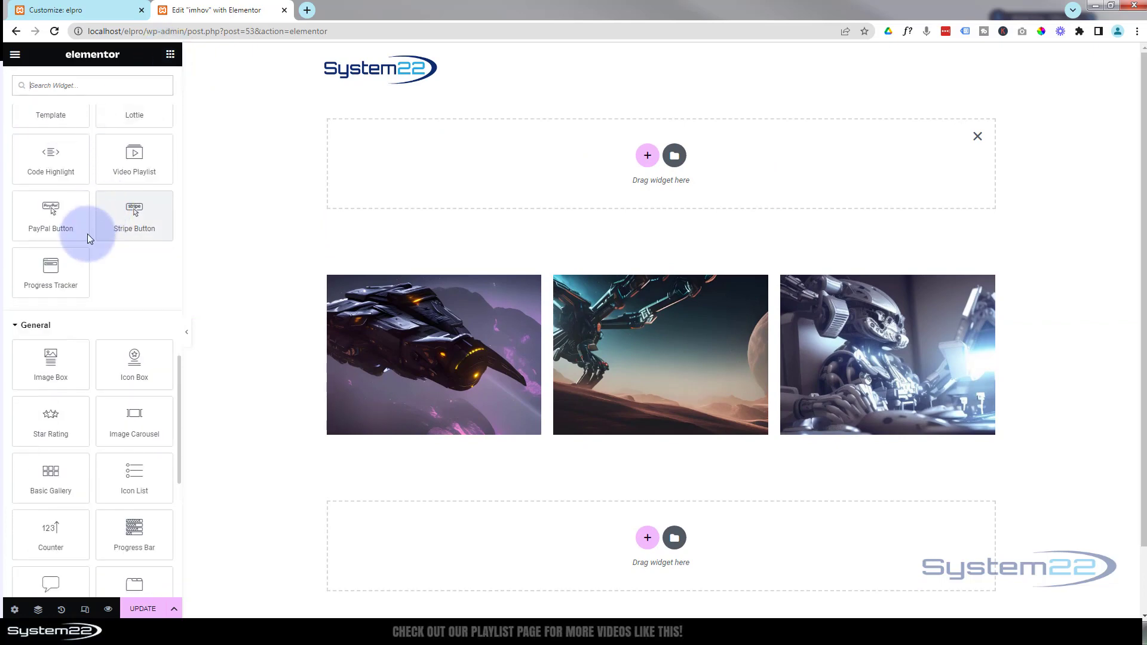
# Drop an Icon Box into the empty section and swap its star icon for Sun.
pyautogui.moveTo(137, 365); pyautogui.dragTo(615, 174)
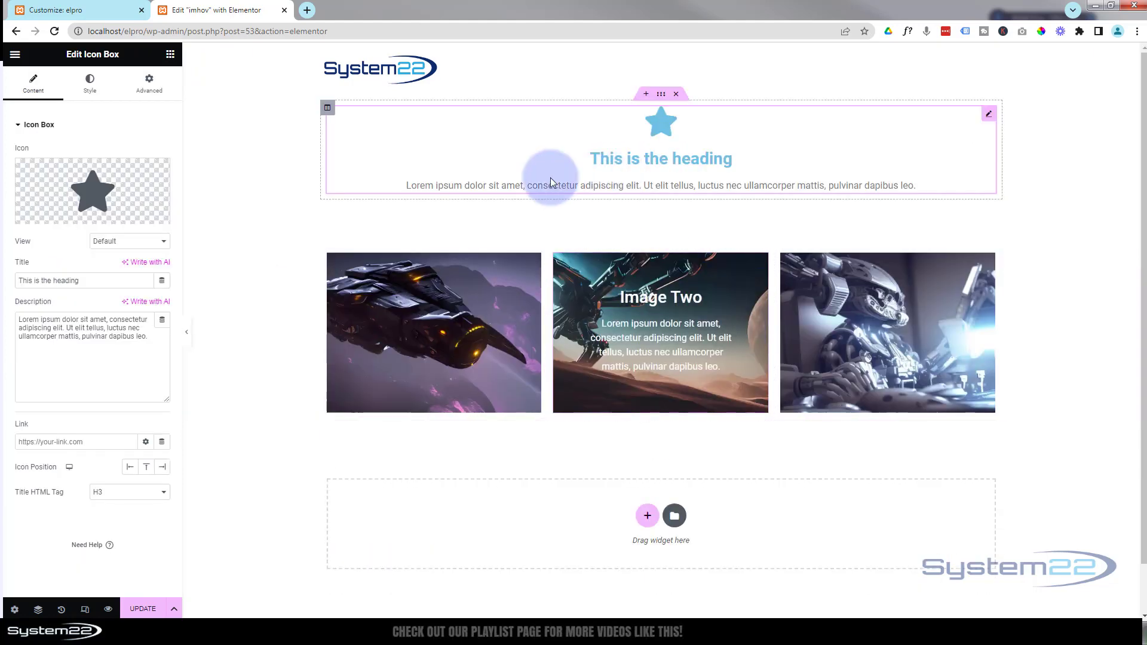
pyautogui.click(104, 192)
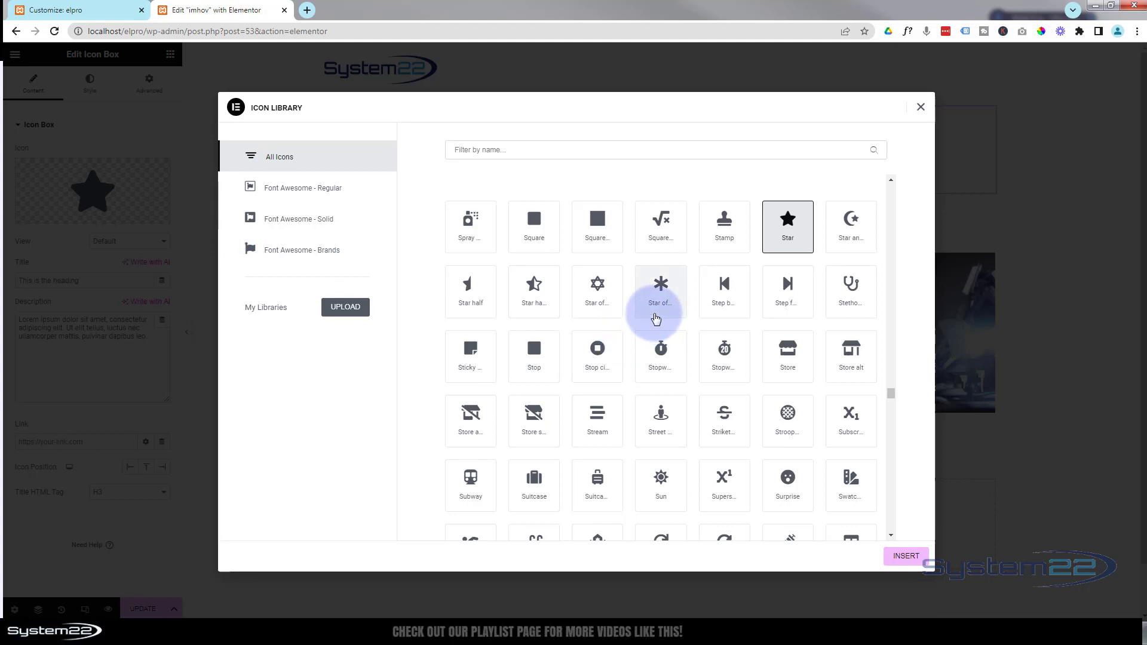
pyautogui.click(660, 478)
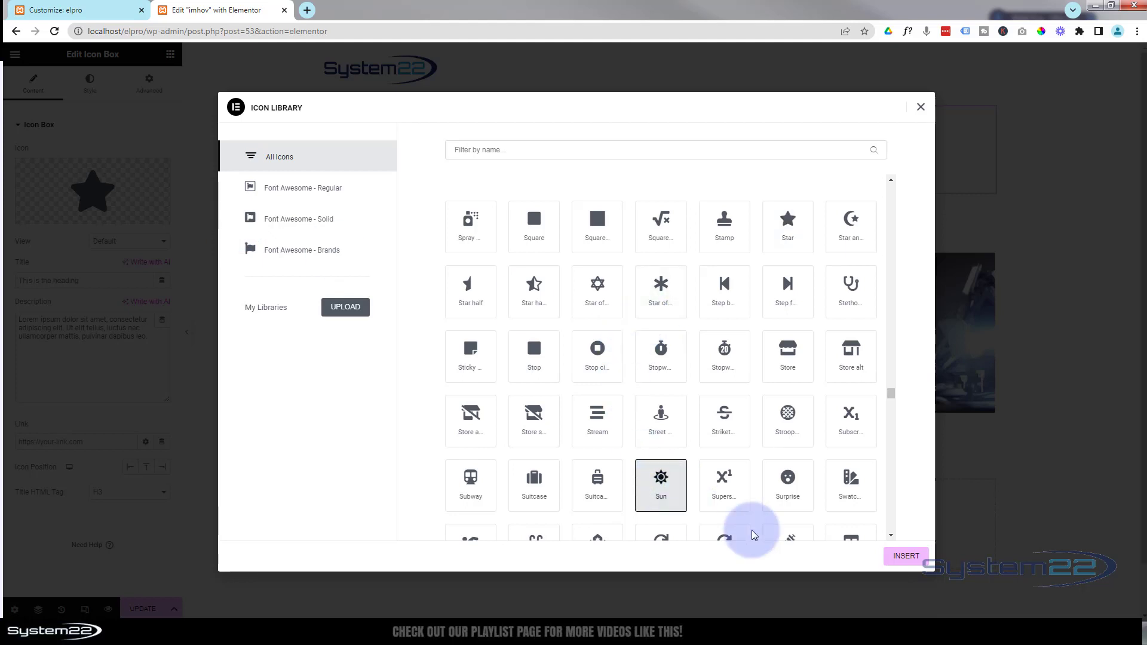
pyautogui.click(903, 556)
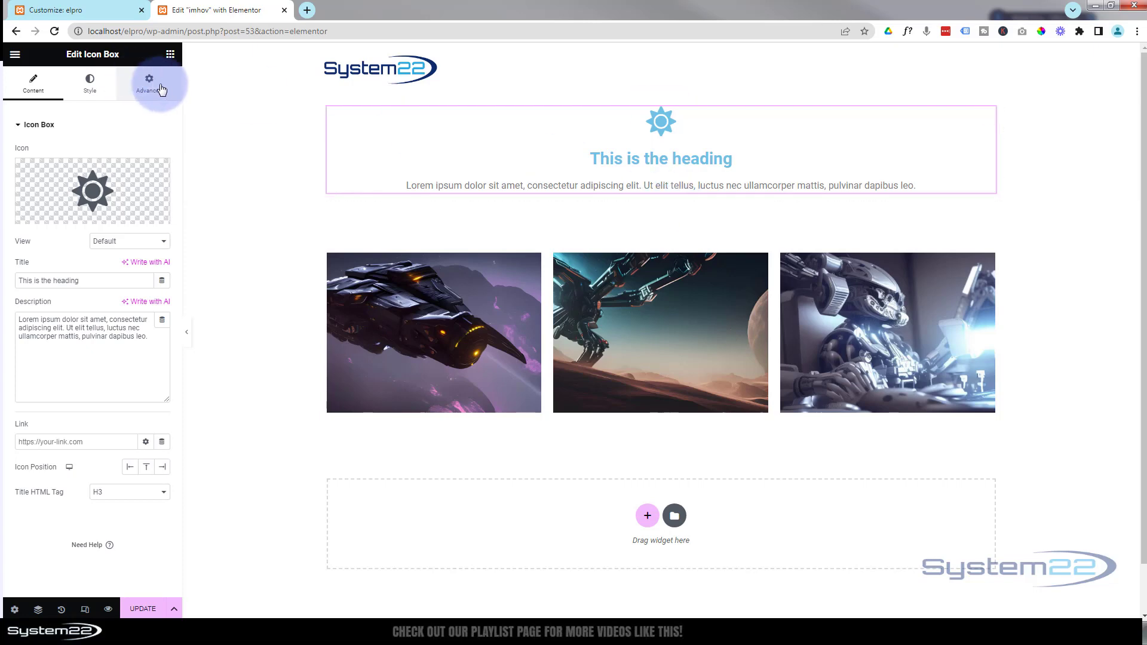
# Add a centre-aligned 'Click here' Button widget below the icon box.
pyautogui.click(170, 55)
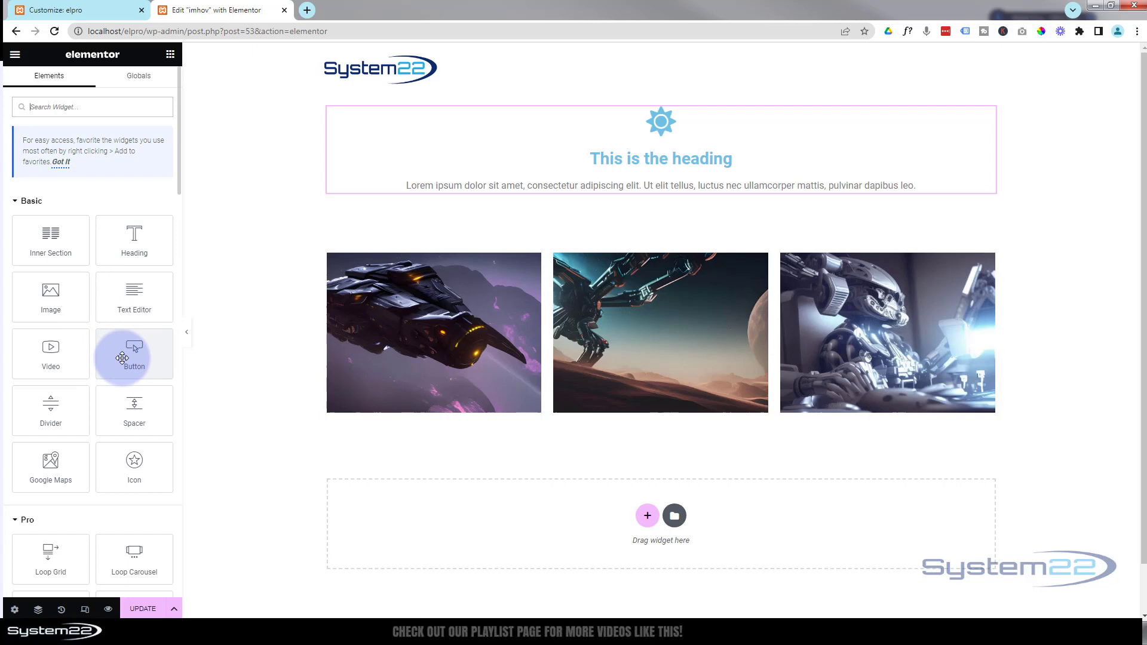
pyautogui.moveTo(129, 353); pyautogui.dragTo(669, 190)
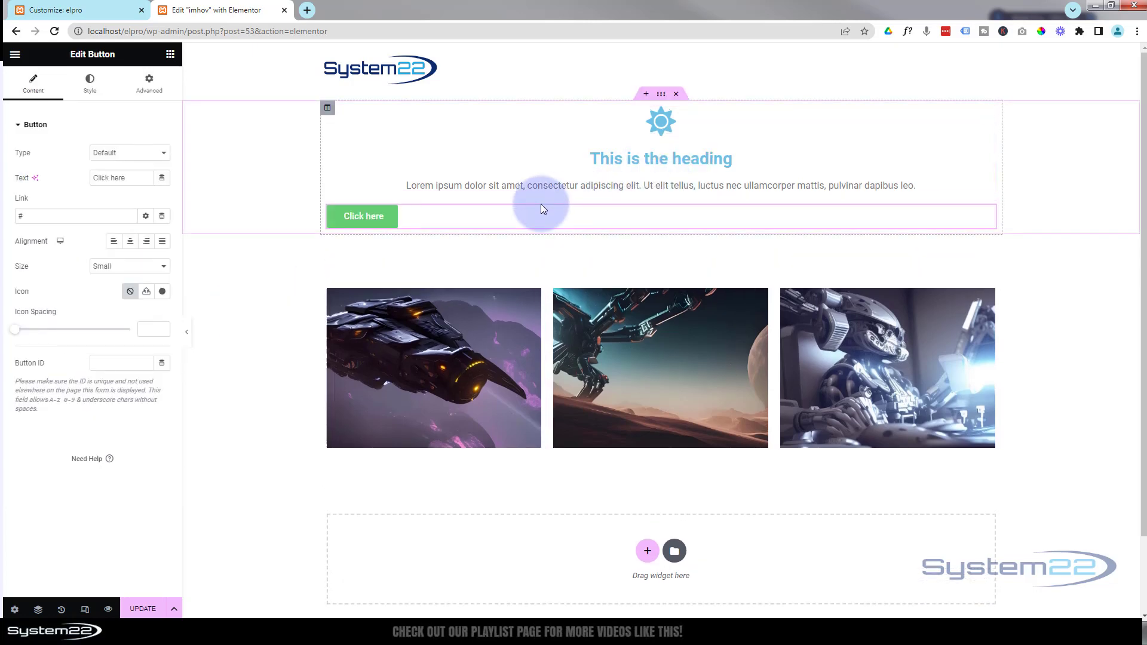
pyautogui.click(130, 244)
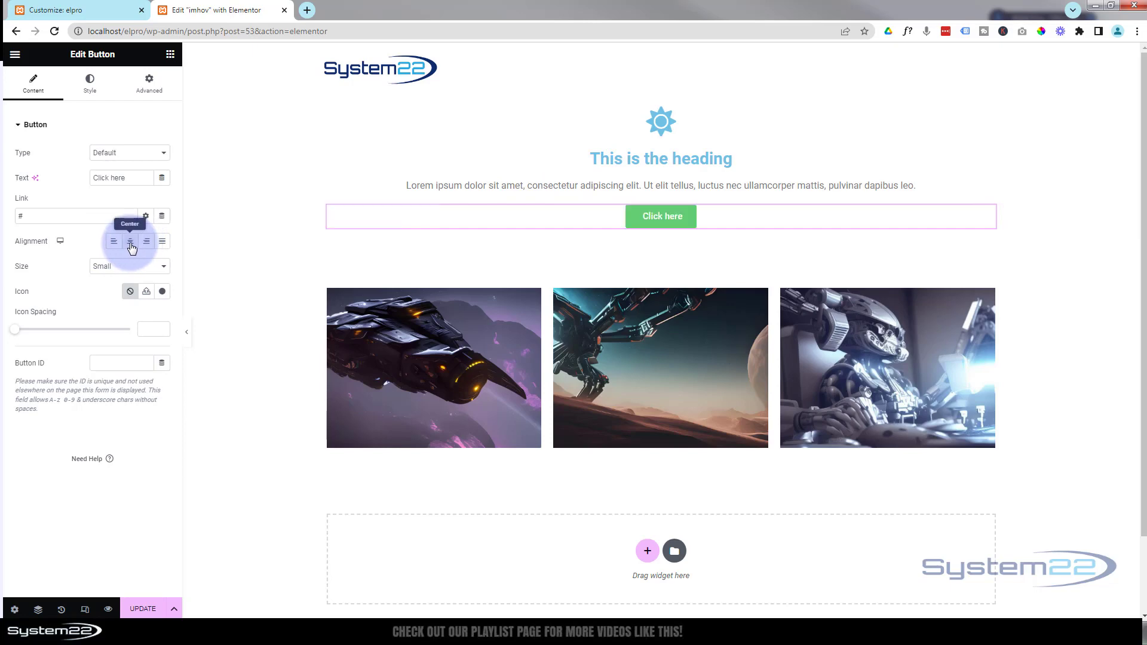
# Set the button's background colour to mauve #CE61CC.
pyautogui.click(90, 84)
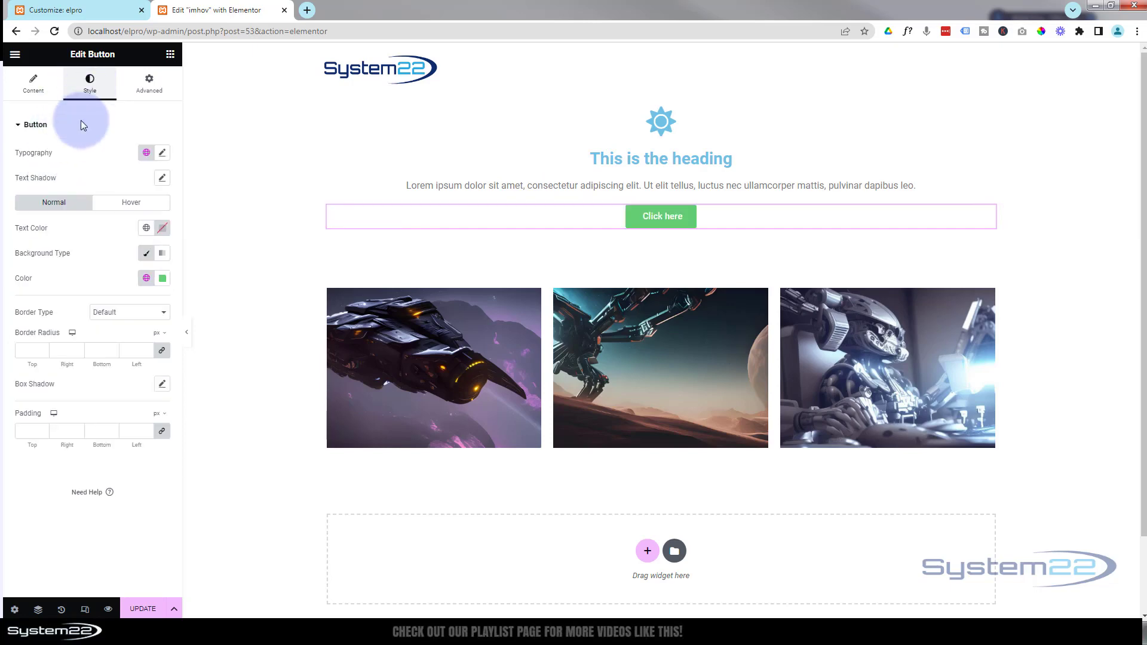
pyautogui.click(162, 279)
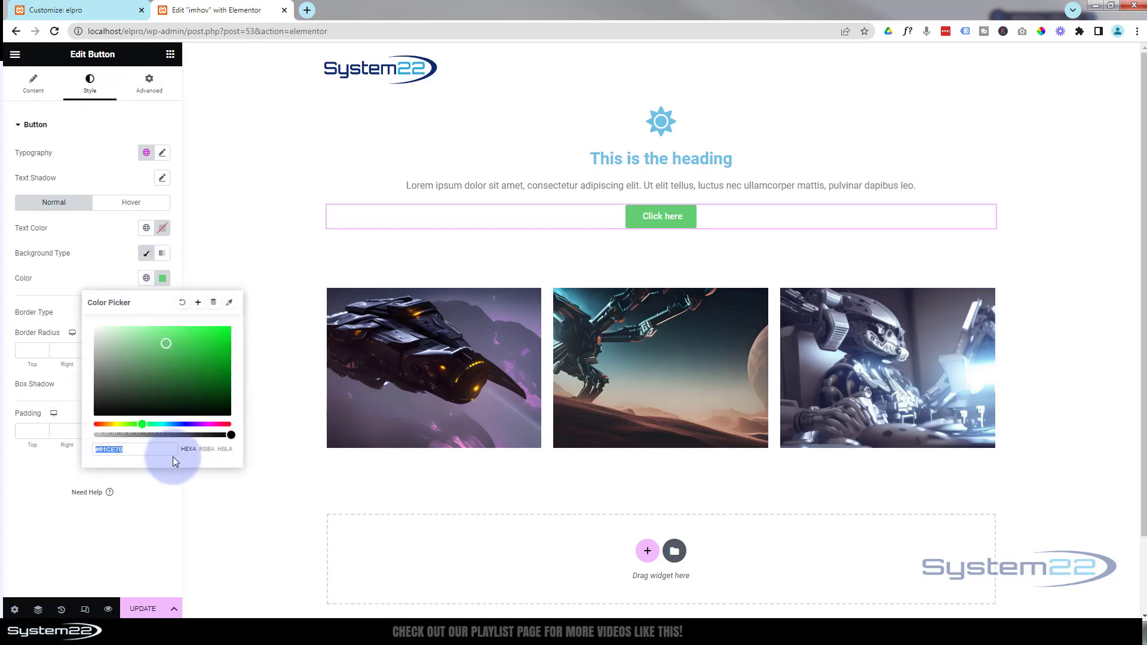
pyautogui.click(208, 425)
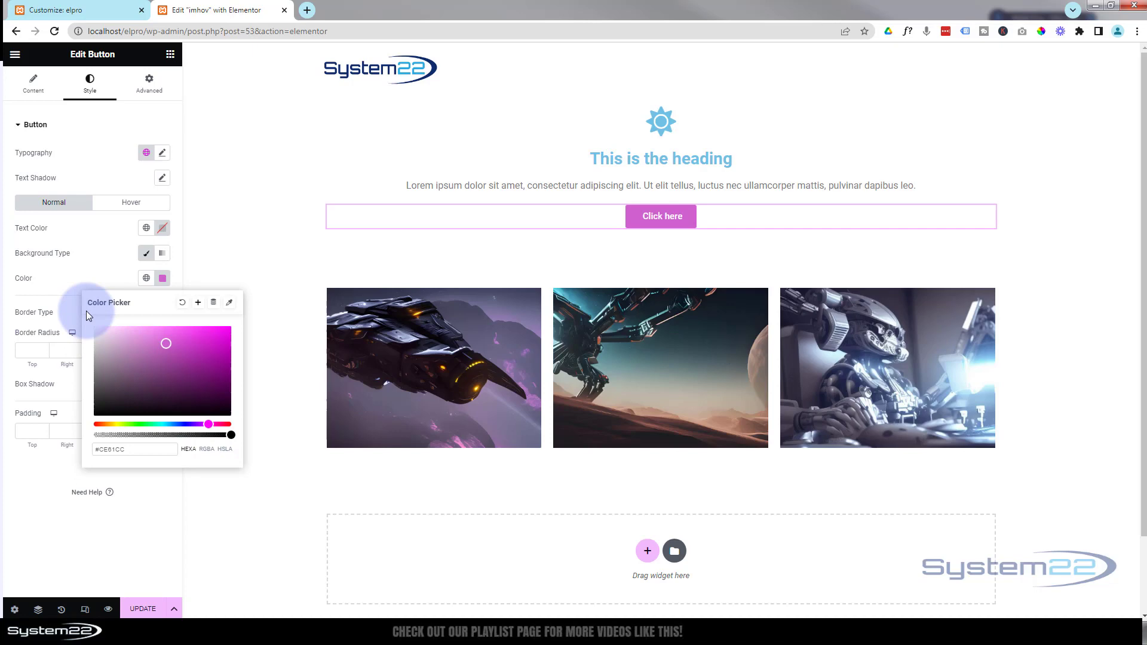
# Select the button's existing # link value in its content settings.
pyautogui.click(31, 94)
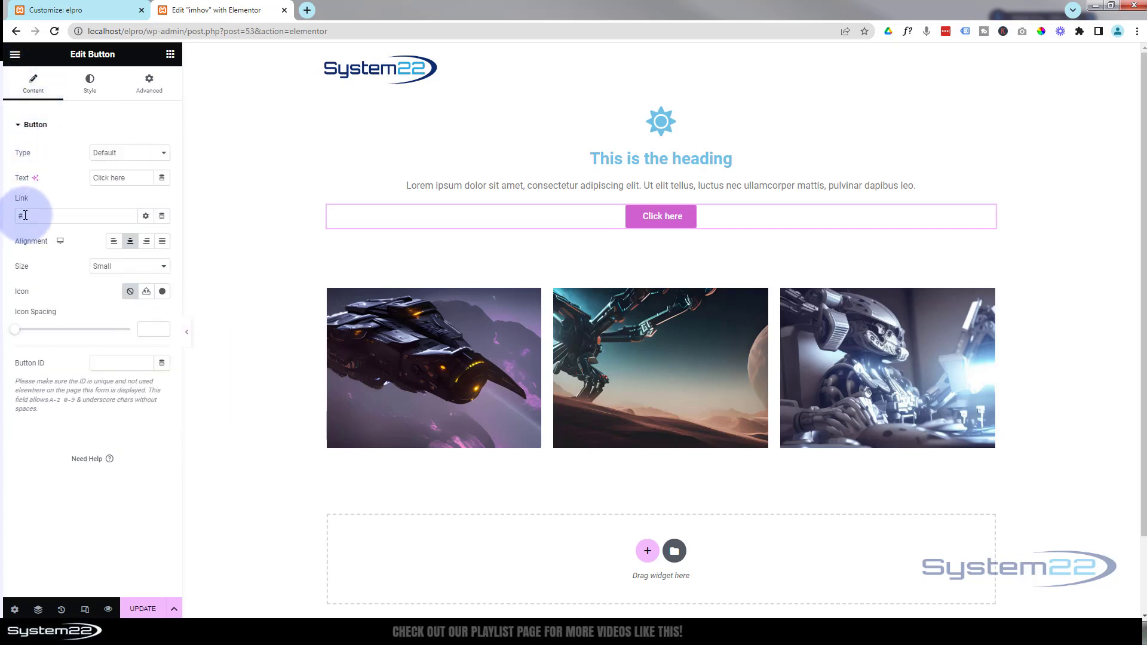
pyautogui.click(21, 216)
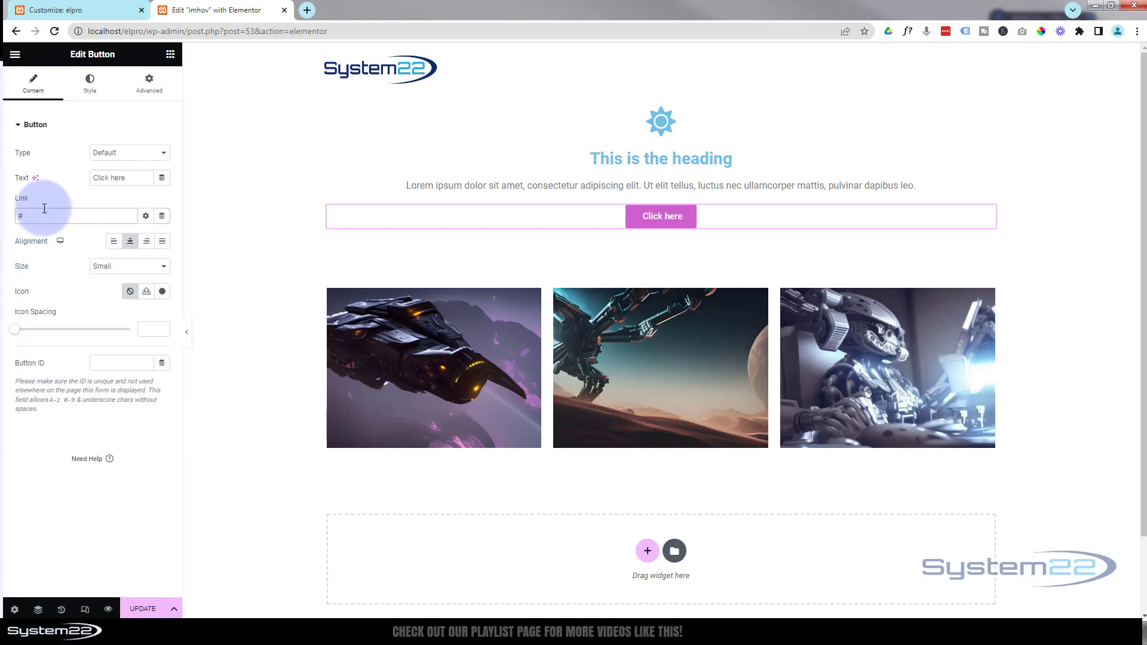
pyautogui.moveTo(44, 214); pyautogui.dragTo(10, 217)
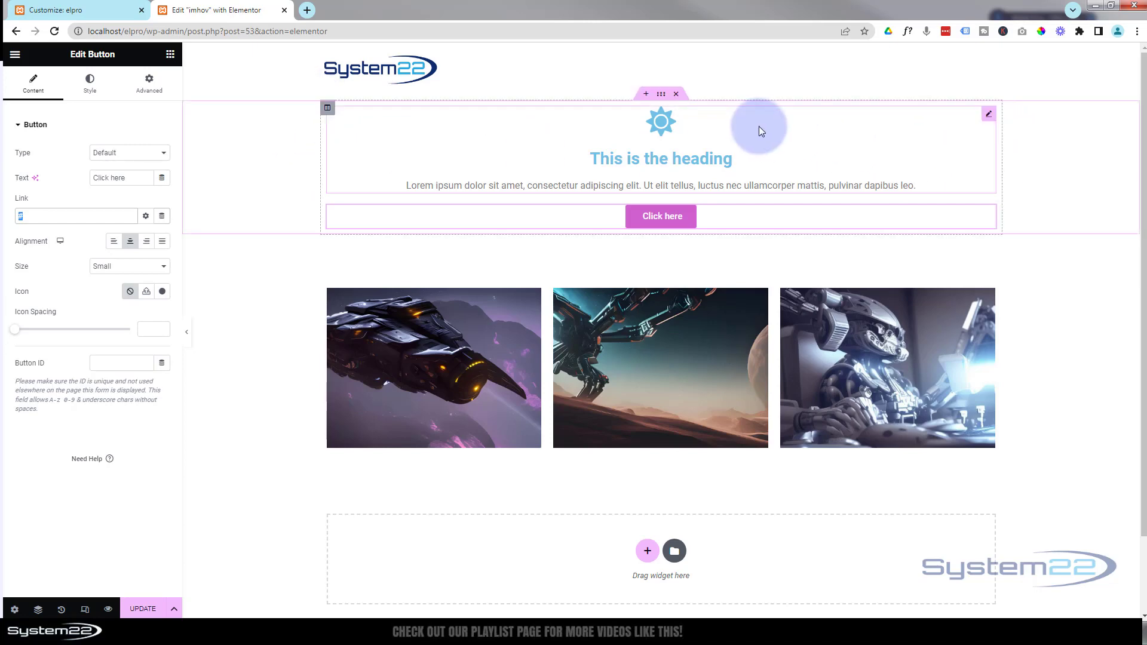
# Change the top section's Content Width from Boxed to Full Width.
pyautogui.click(657, 96)
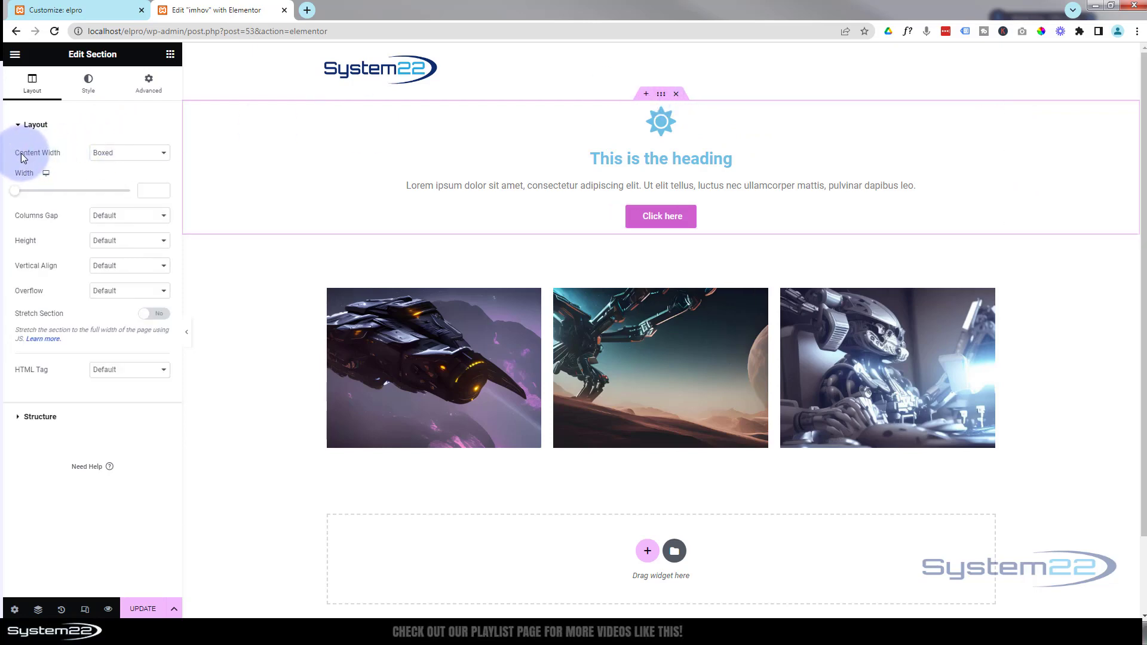
pyautogui.click(138, 154)
pyautogui.click(123, 173)
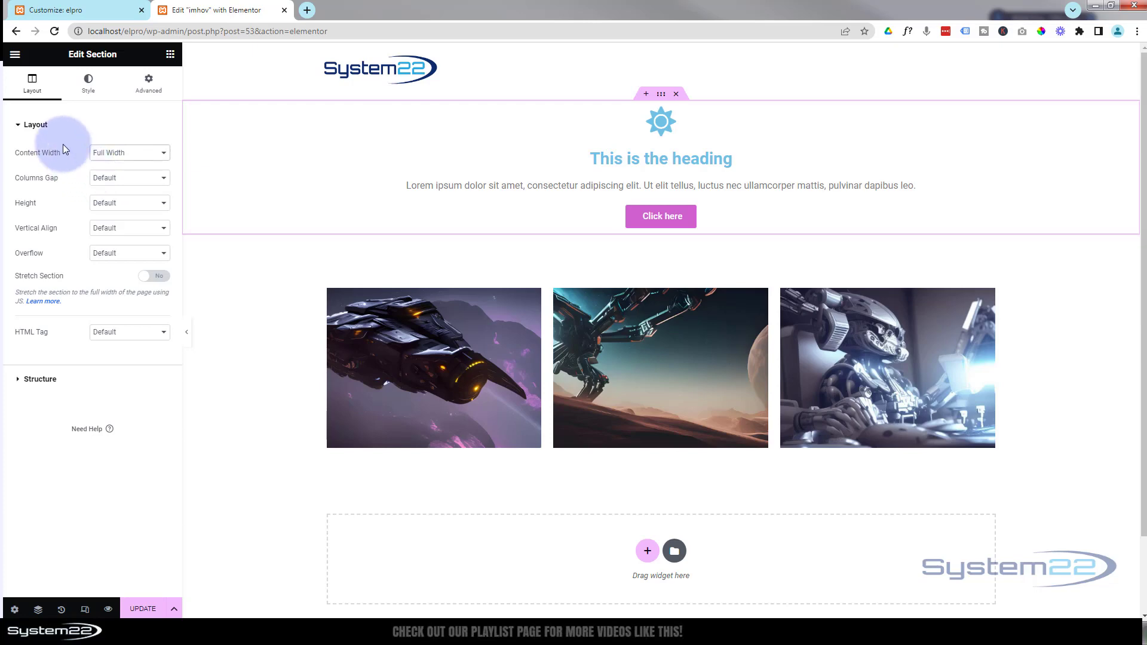
# Set a classic section background using the first robot image from the media library.
pyautogui.click(88, 83)
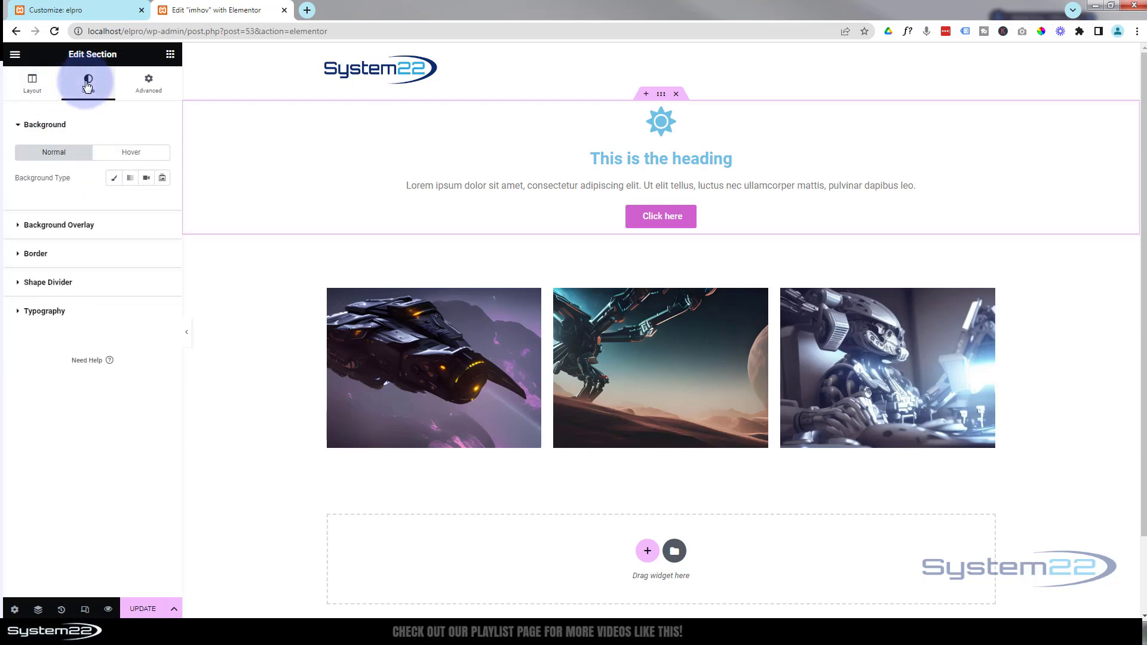
pyautogui.click(113, 182)
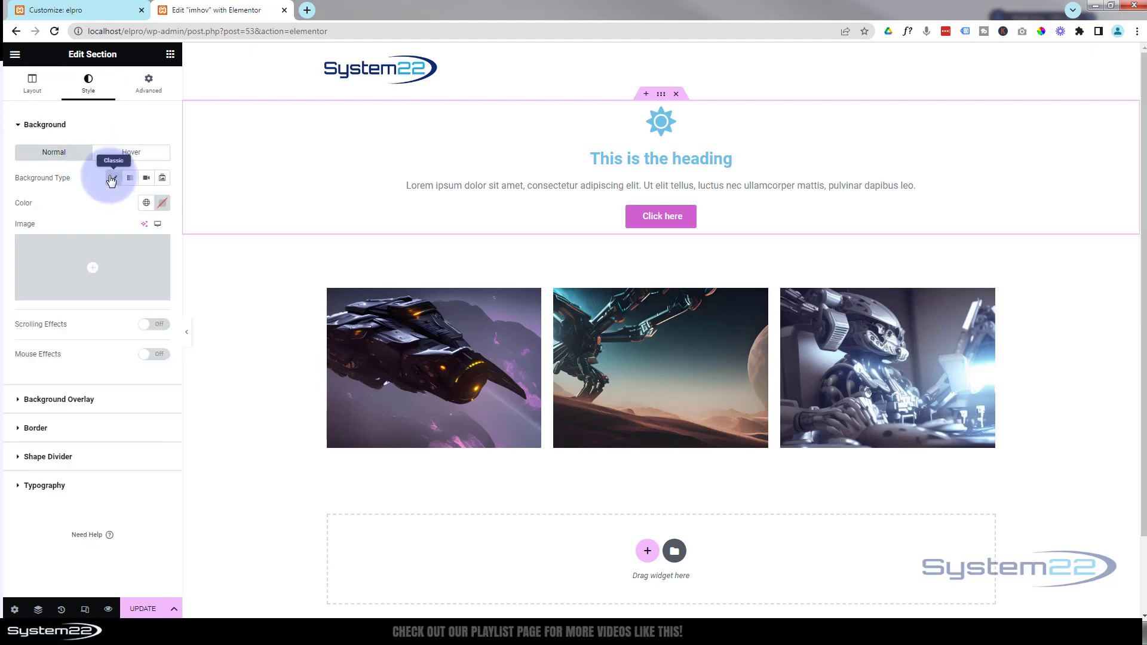
pyautogui.click(95, 273)
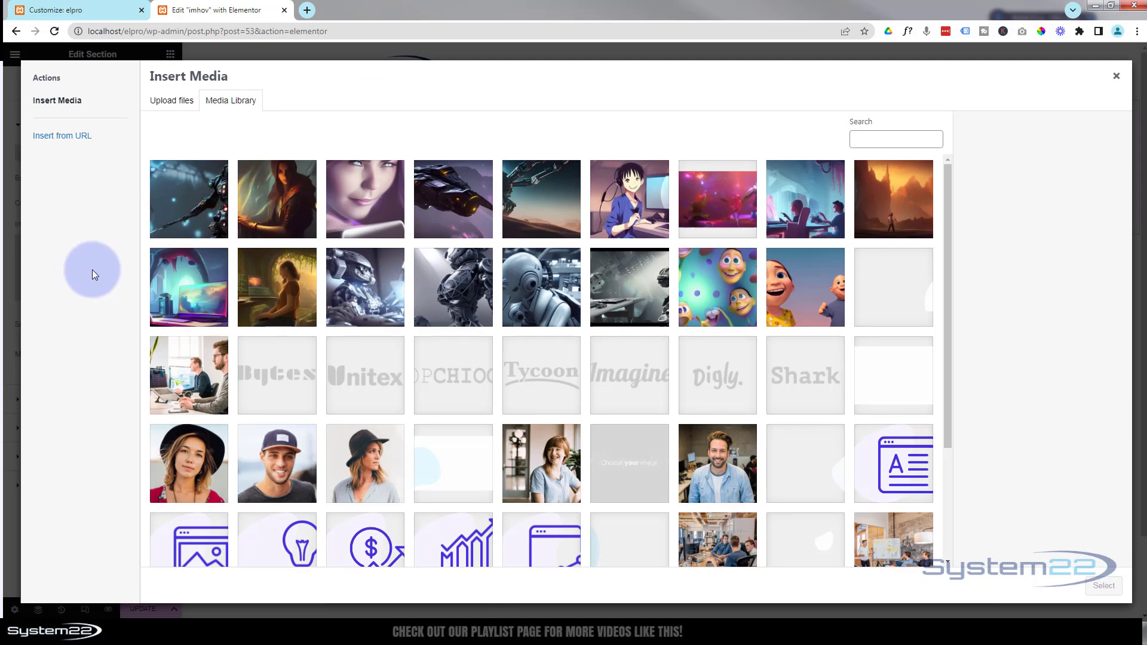
pyautogui.click(190, 206)
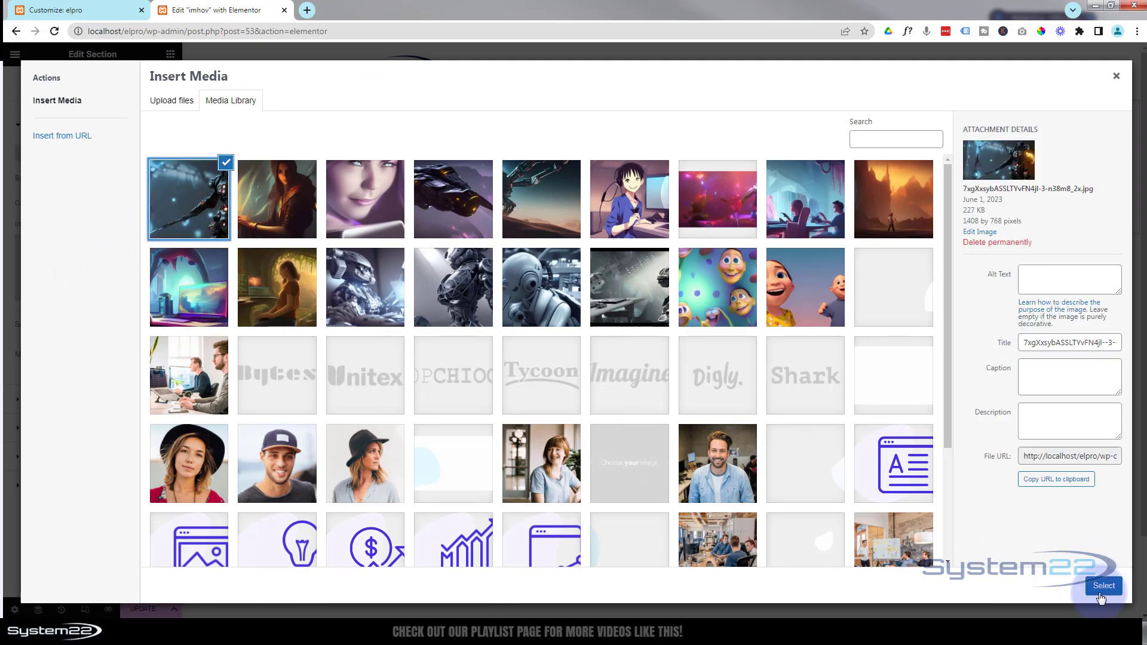
pyautogui.click(1102, 587)
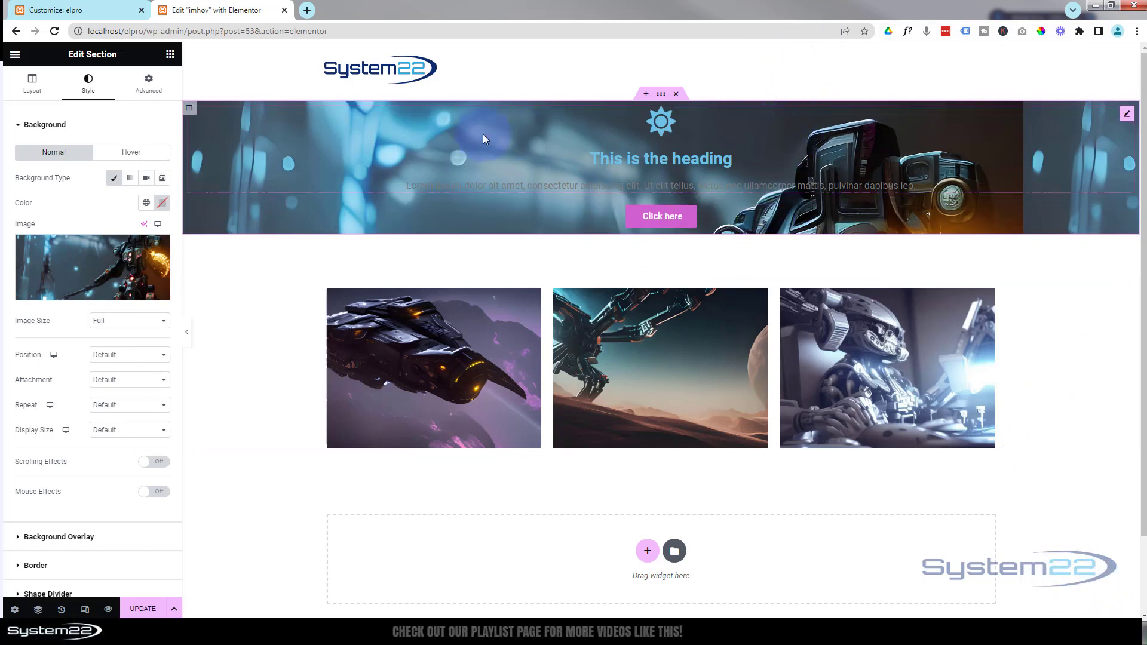
# Set the hero column's padding to 150 top and bottom, 0 left and right.
pyautogui.click(189, 110)
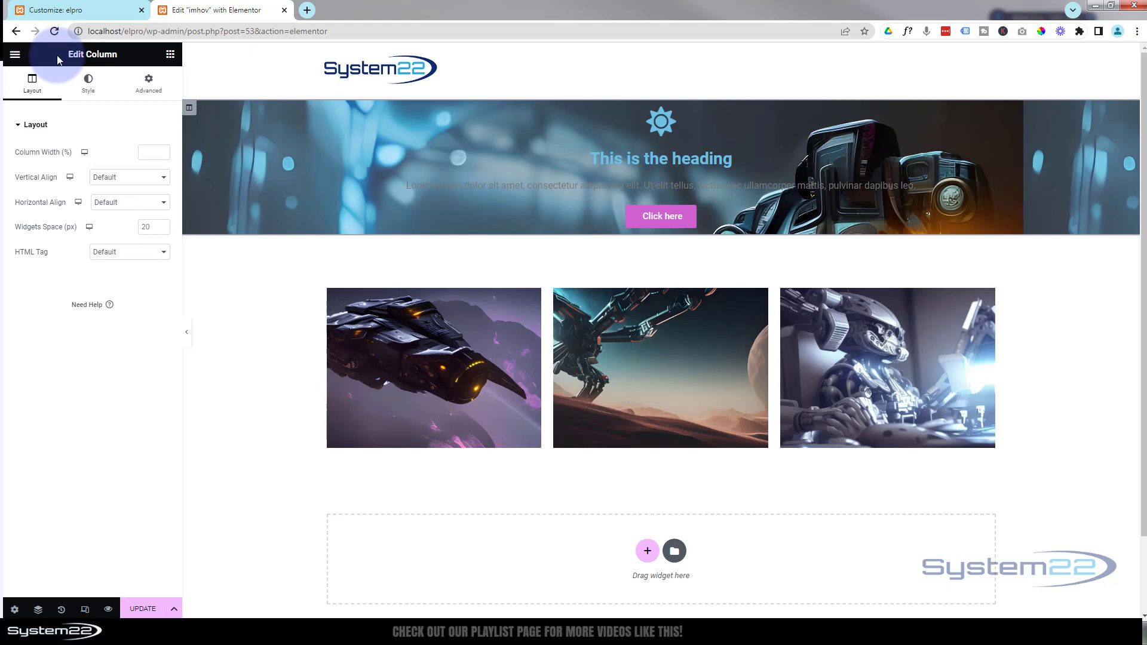
pyautogui.click(149, 84)
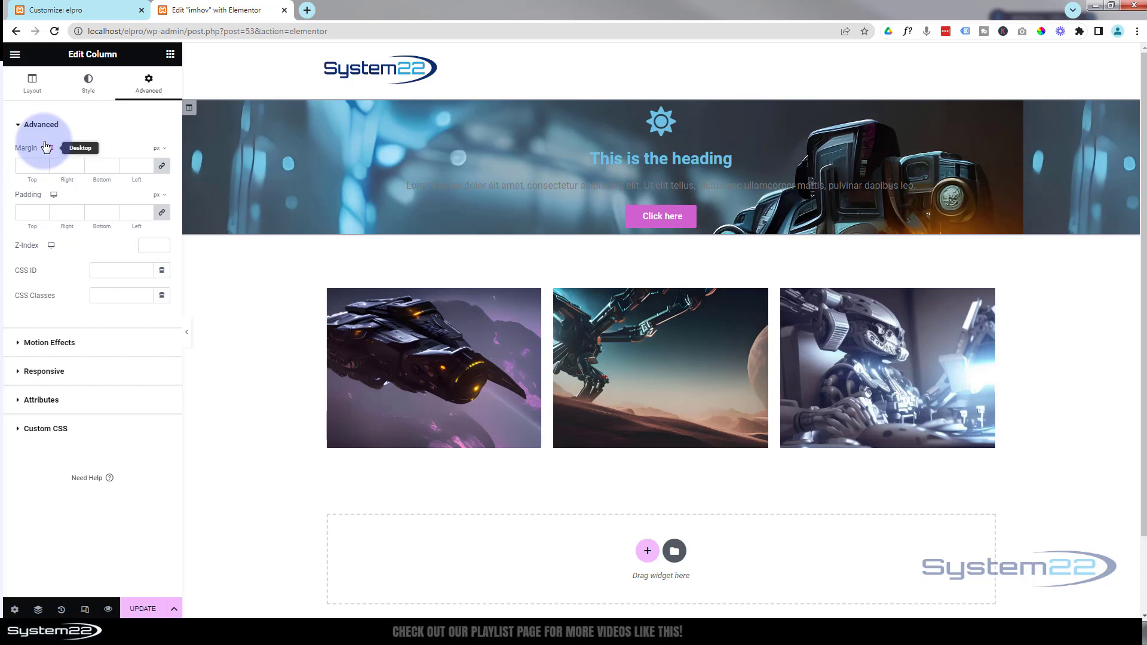
pyautogui.click(27, 211)
pyautogui.write('0')
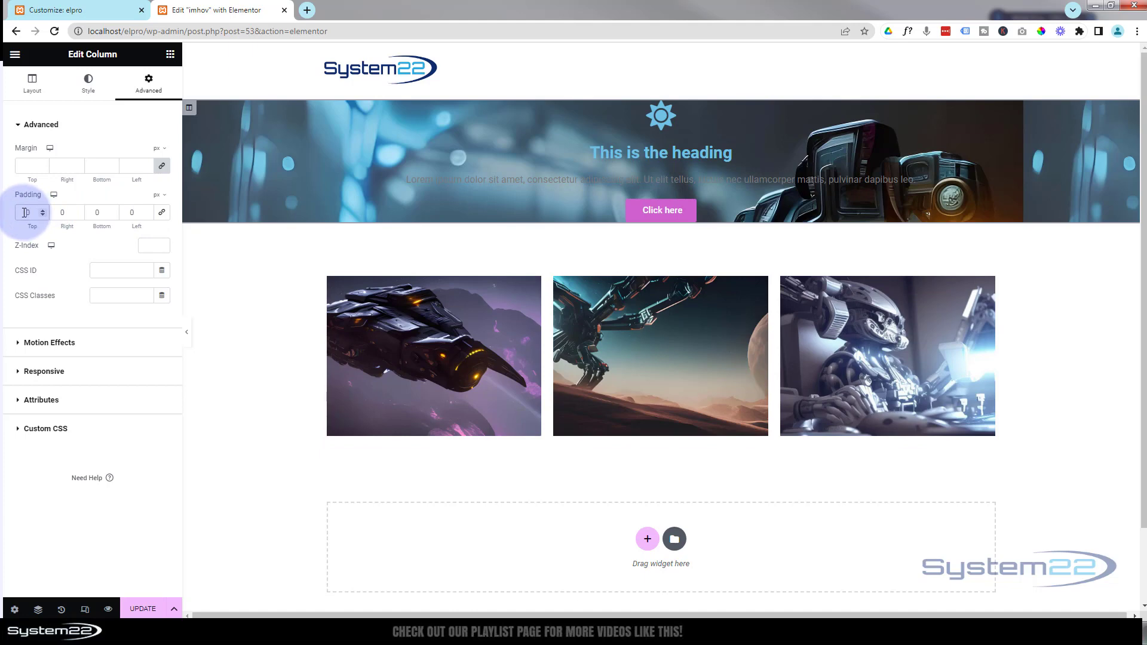
pyautogui.click(25, 212)
pyautogui.write('15')
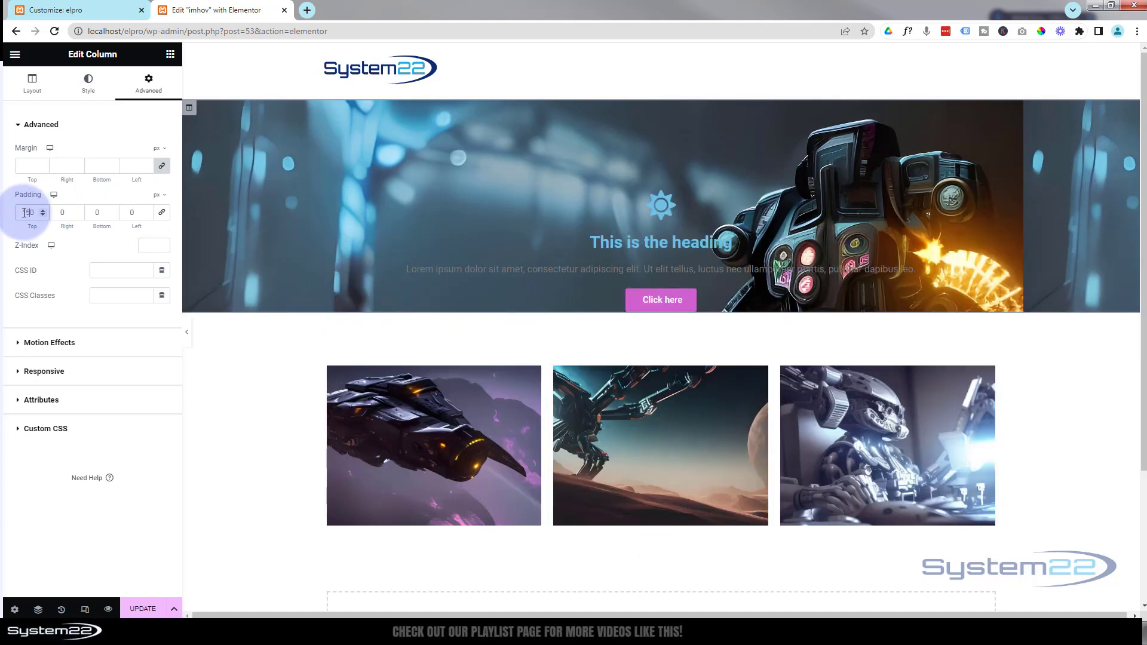
pyautogui.click(94, 213)
pyautogui.write('150')
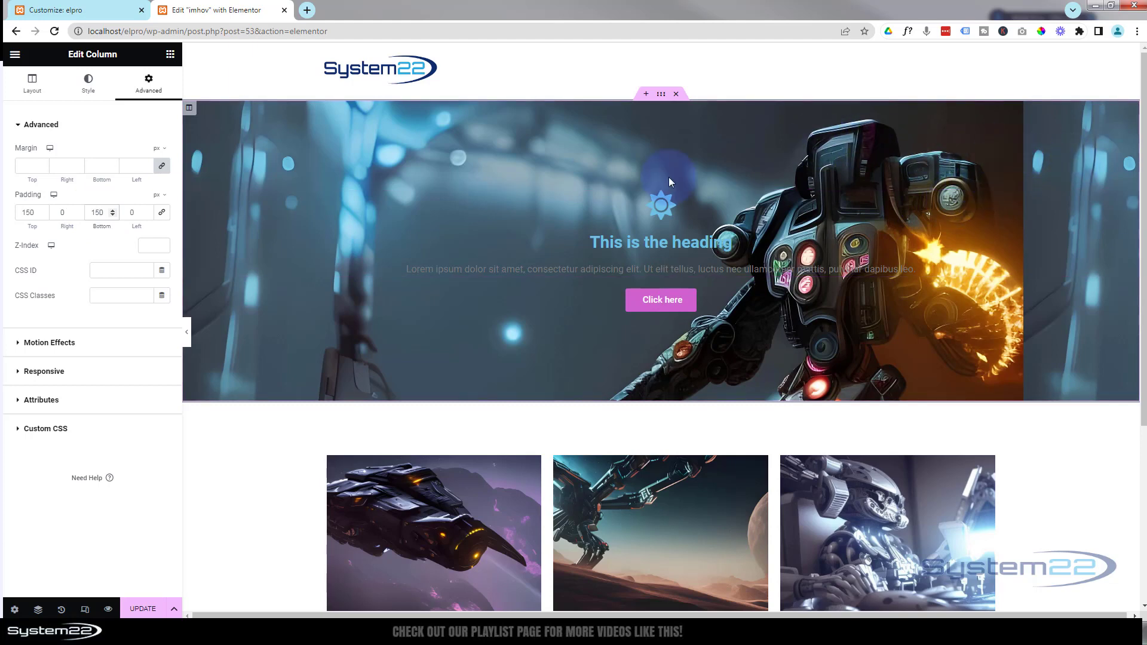
pyautogui.click(147, 90)
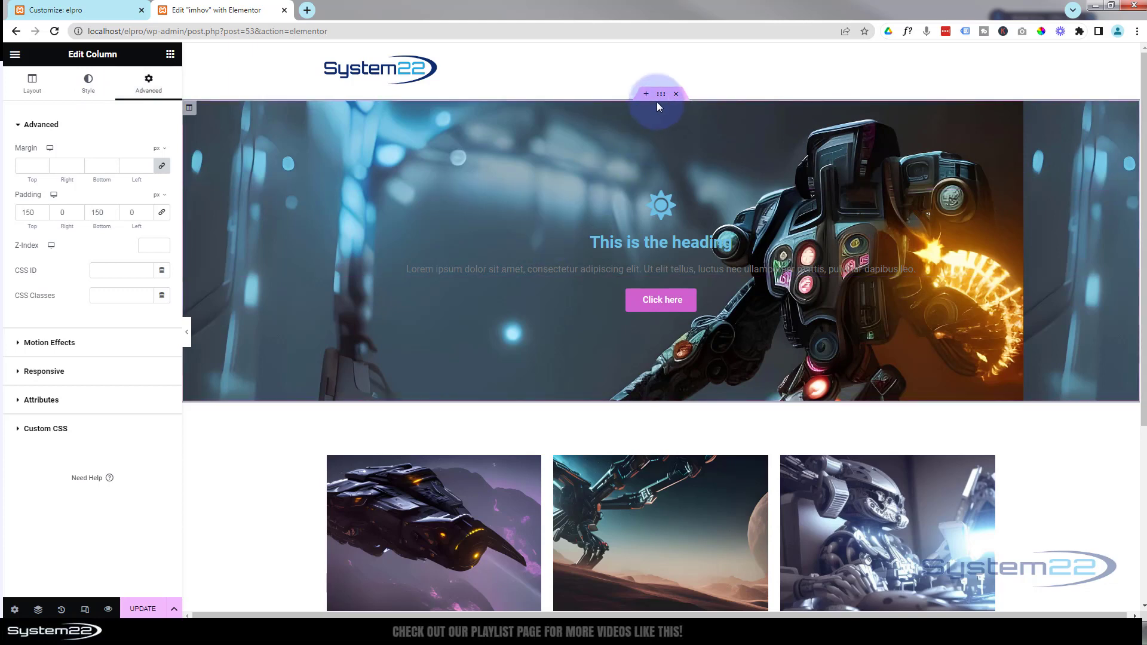
# Set the hero background image to No-repeat with Cover display size.
pyautogui.click(660, 95)
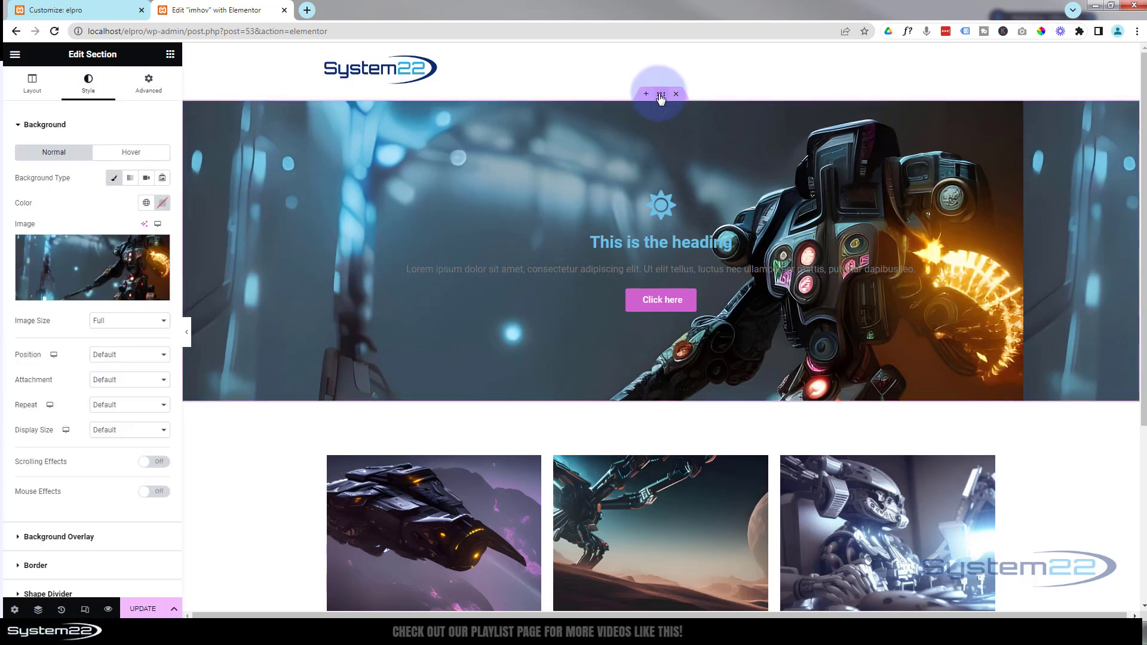
pyautogui.moveTo(84, 271)
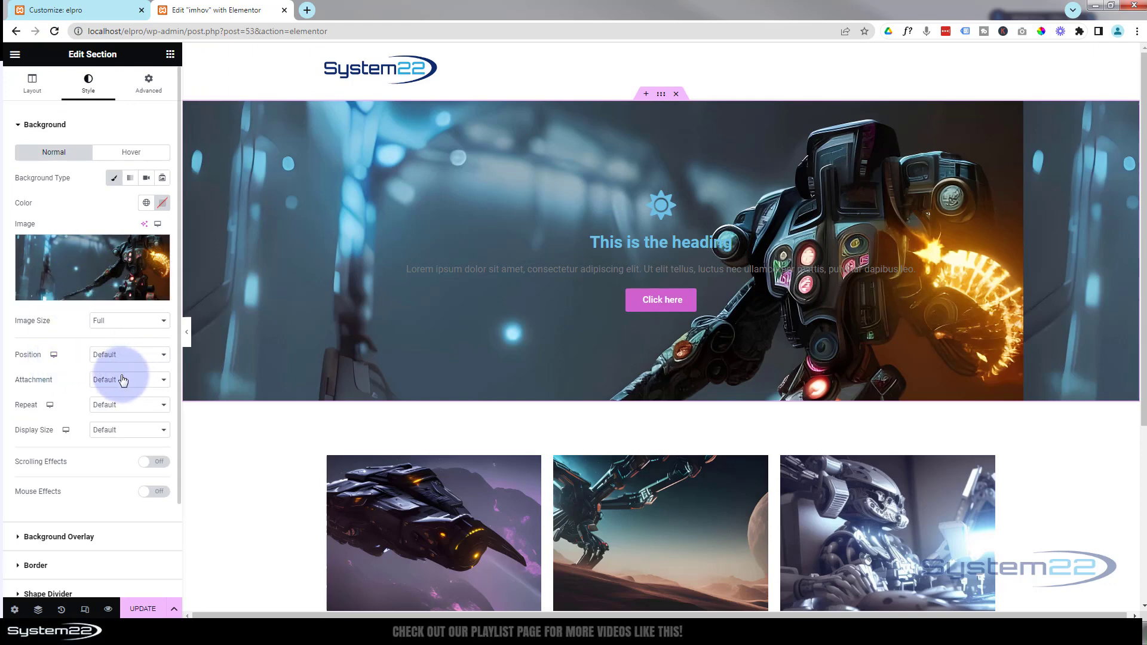
pyautogui.click(116, 406)
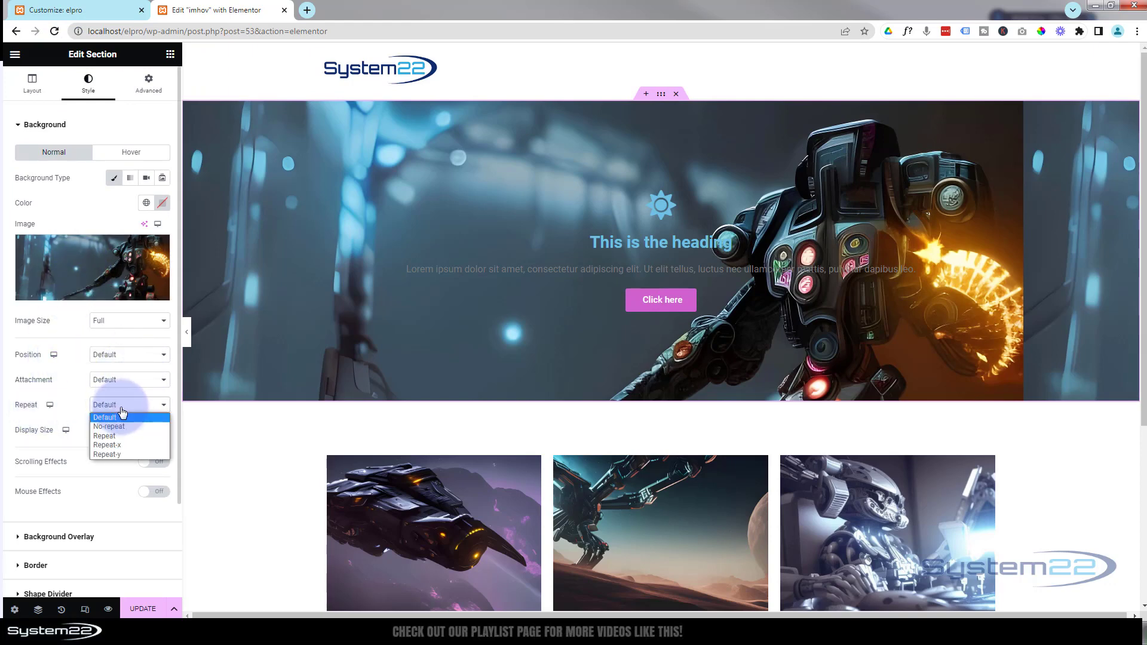
pyautogui.click(118, 426)
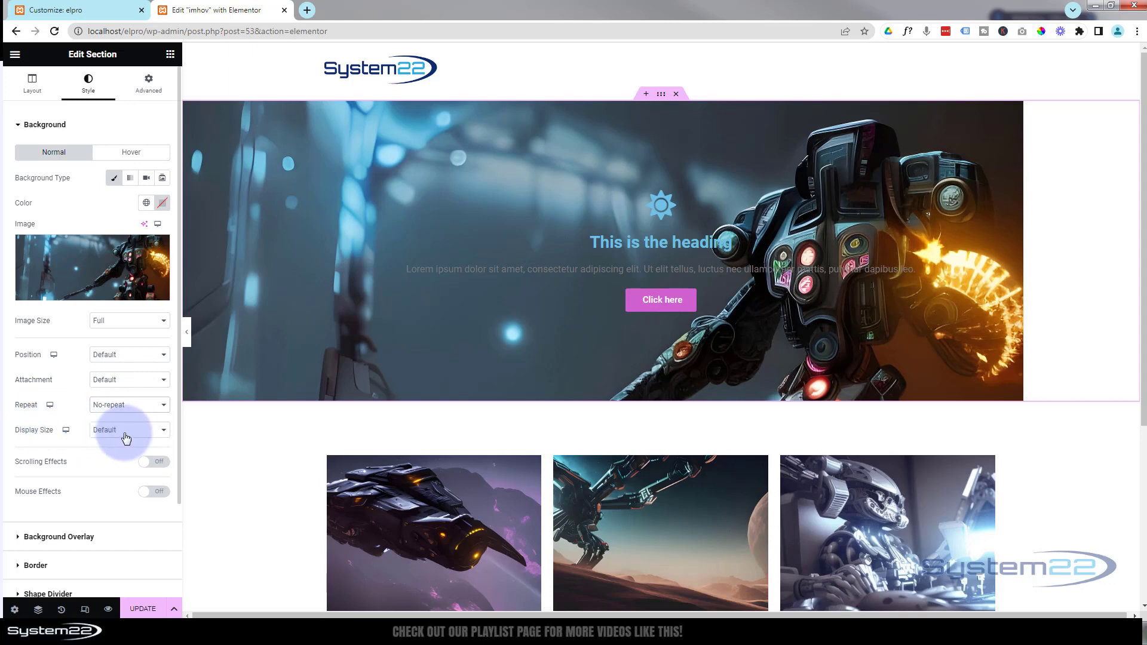
pyautogui.click(124, 431)
pyautogui.click(109, 462)
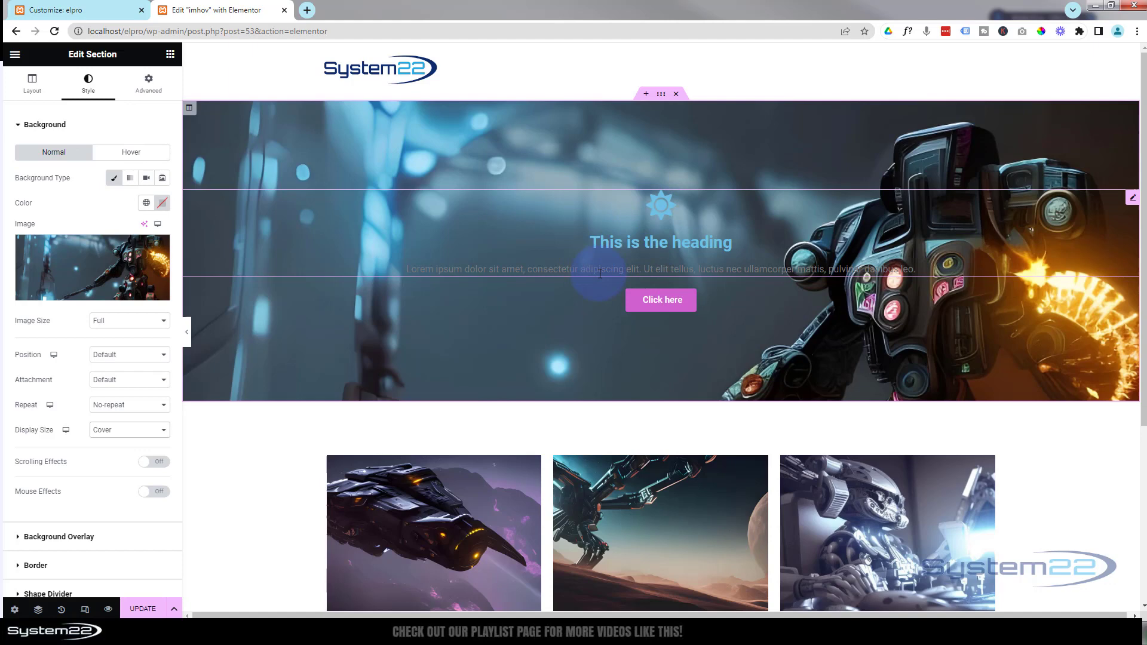
# Make the icon box's icon, title and description colours white (#FFFFFF).
pyautogui.click(662, 206)
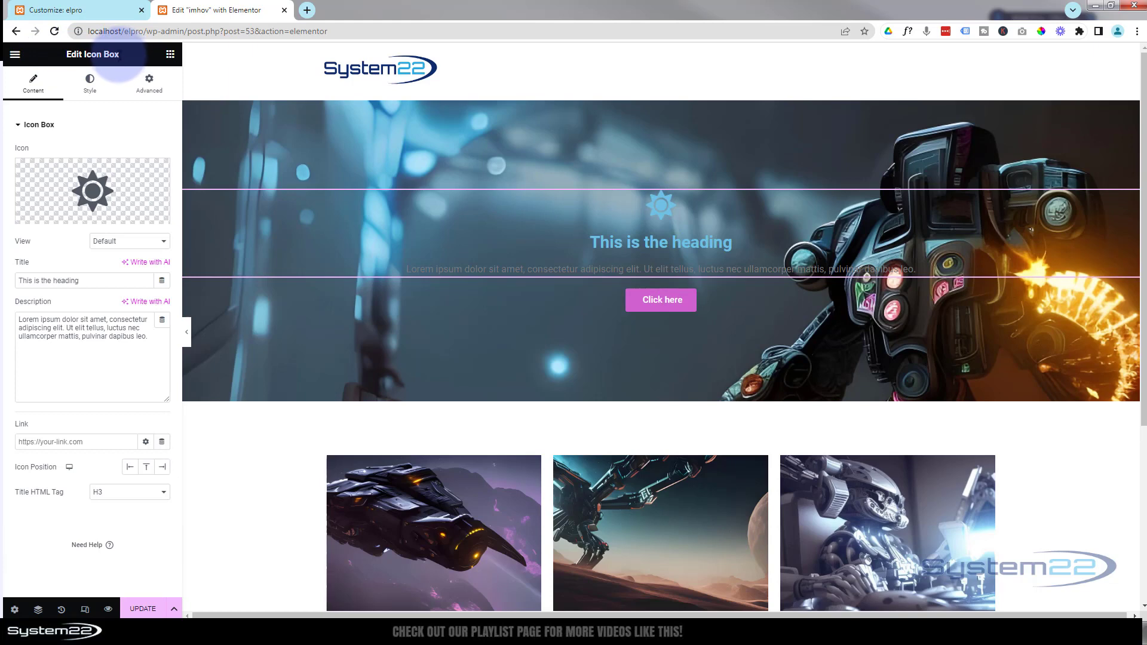
pyautogui.click(92, 88)
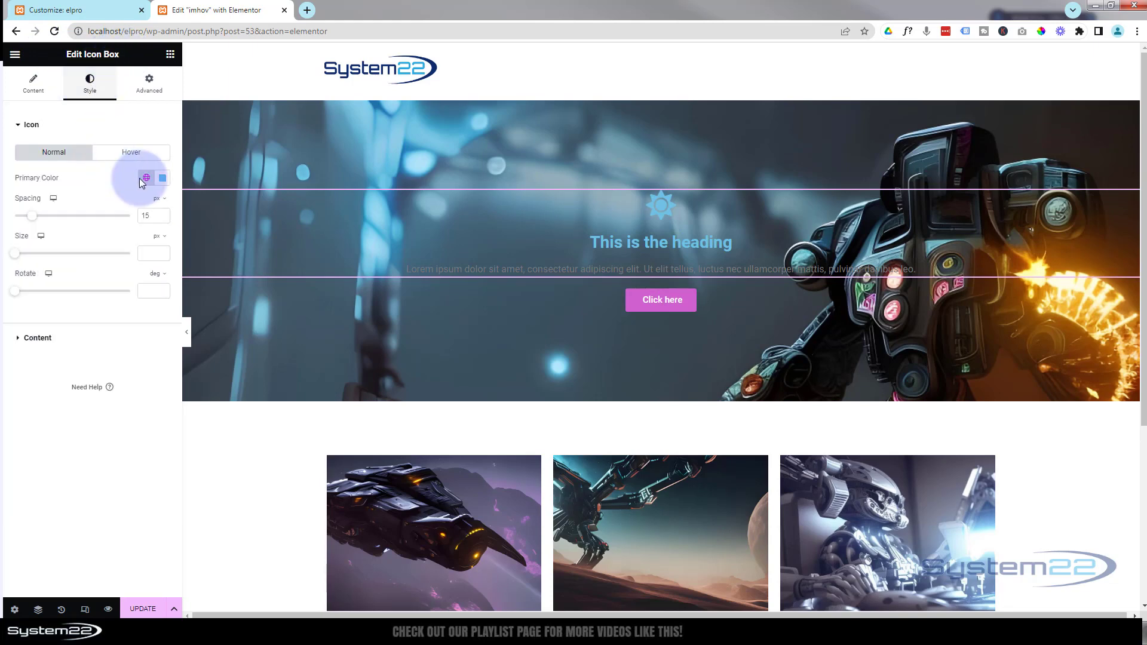
pyautogui.click(163, 183)
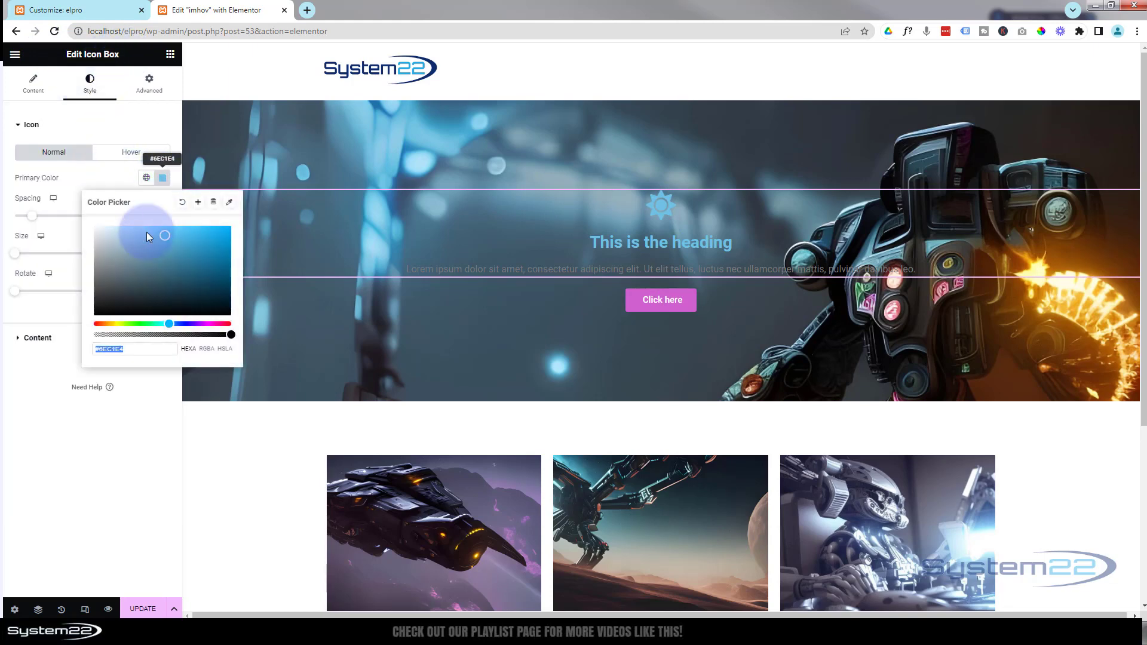
pyautogui.moveTo(146, 232)
pyautogui.mouseDown()
pyautogui.moveTo(113, 239)
pyautogui.moveTo(87, 224)
pyautogui.mouseUp()
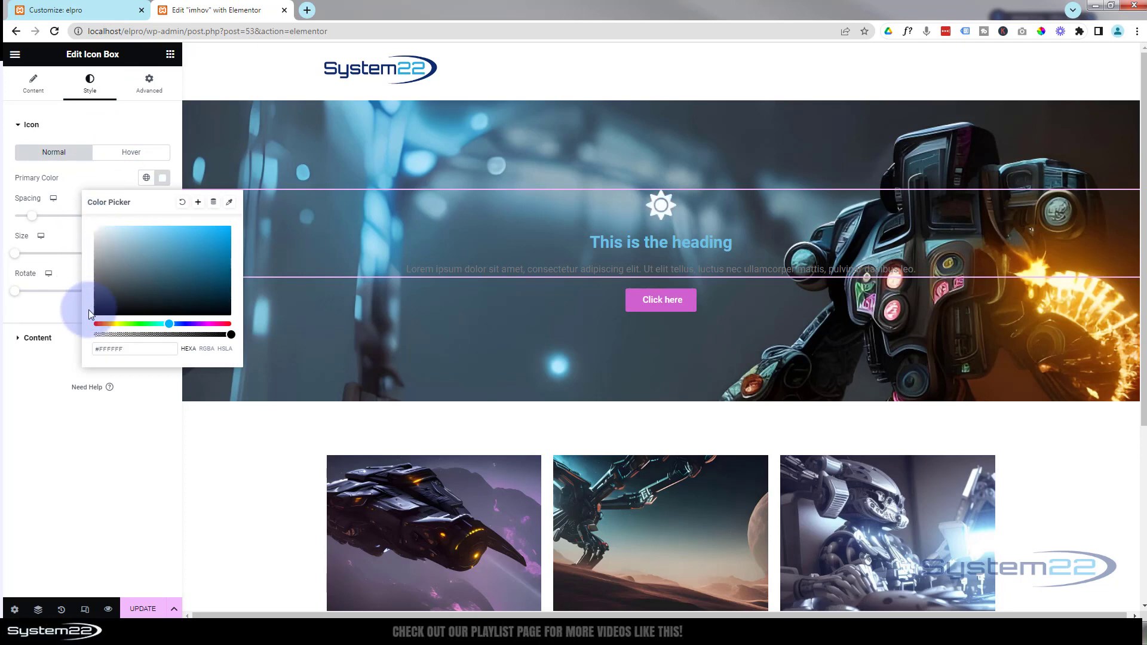
pyautogui.click(26, 345)
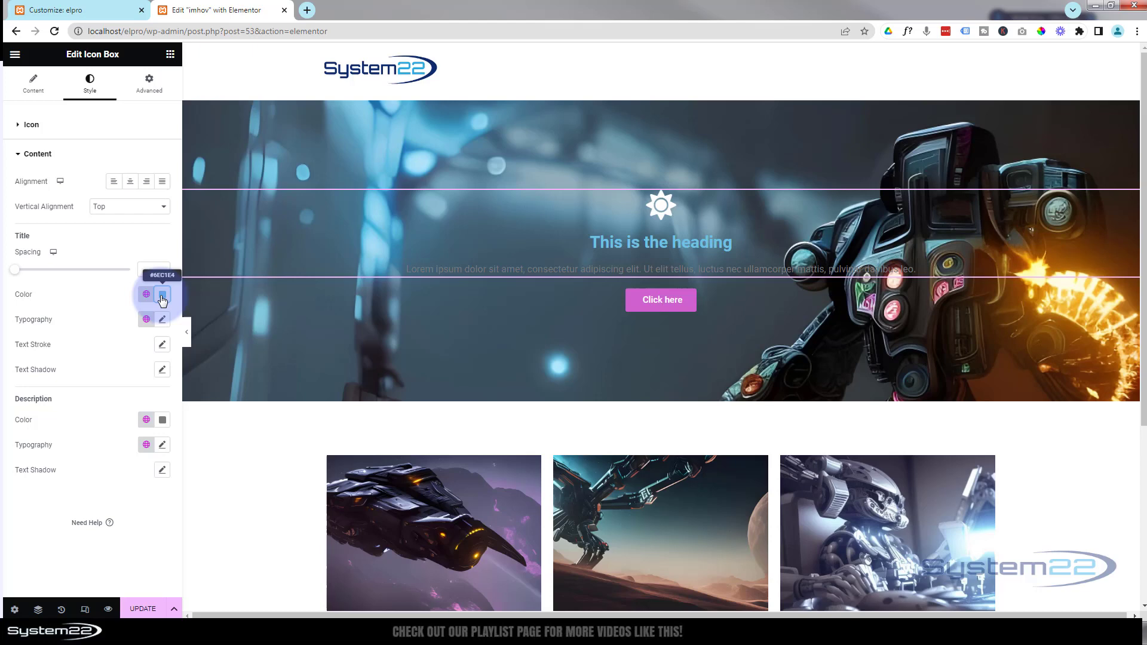
pyautogui.click(162, 300)
pyautogui.moveTo(125, 349); pyautogui.dragTo(90, 342)
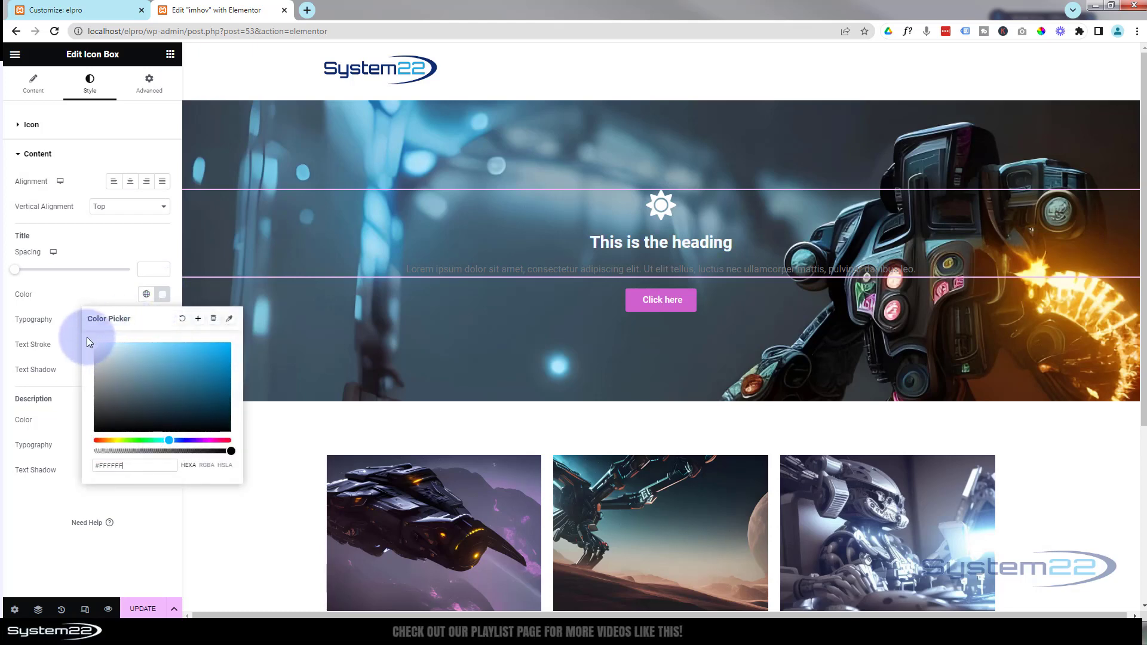
pyautogui.click(64, 412)
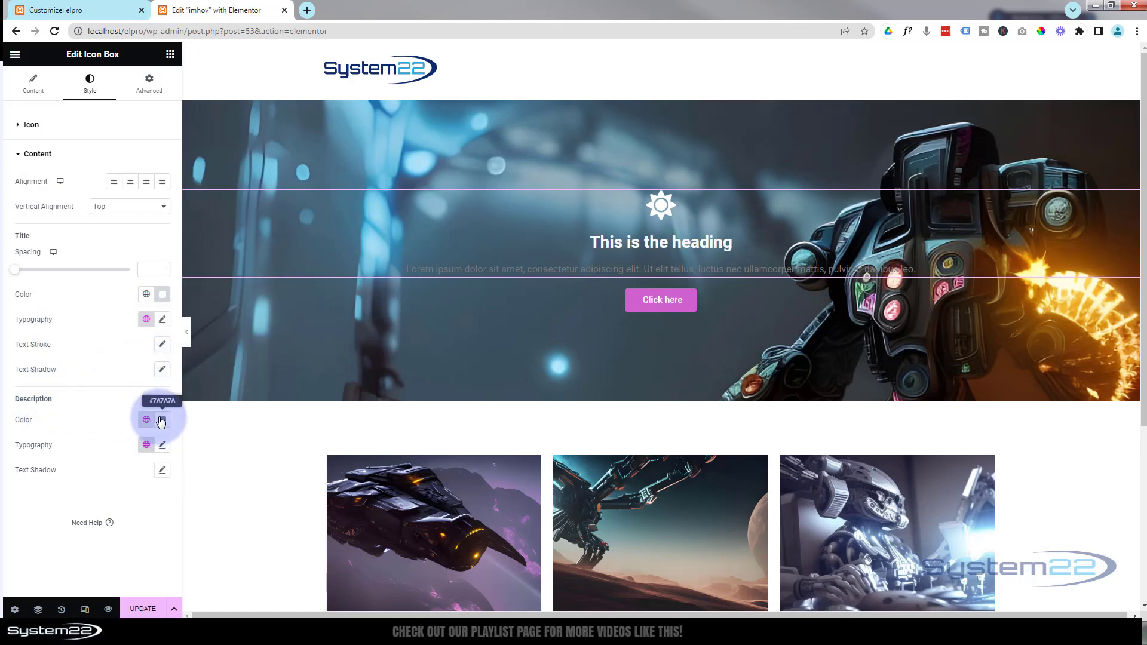
pyautogui.click(162, 420)
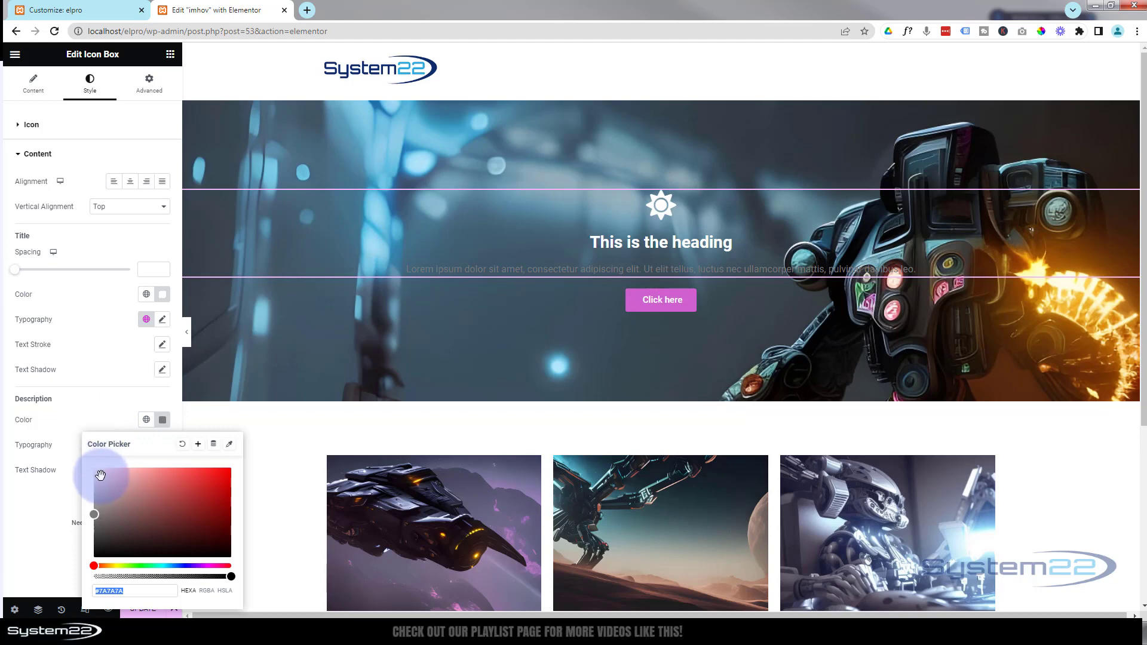
pyautogui.moveTo(96, 472); pyautogui.dragTo(92, 465)
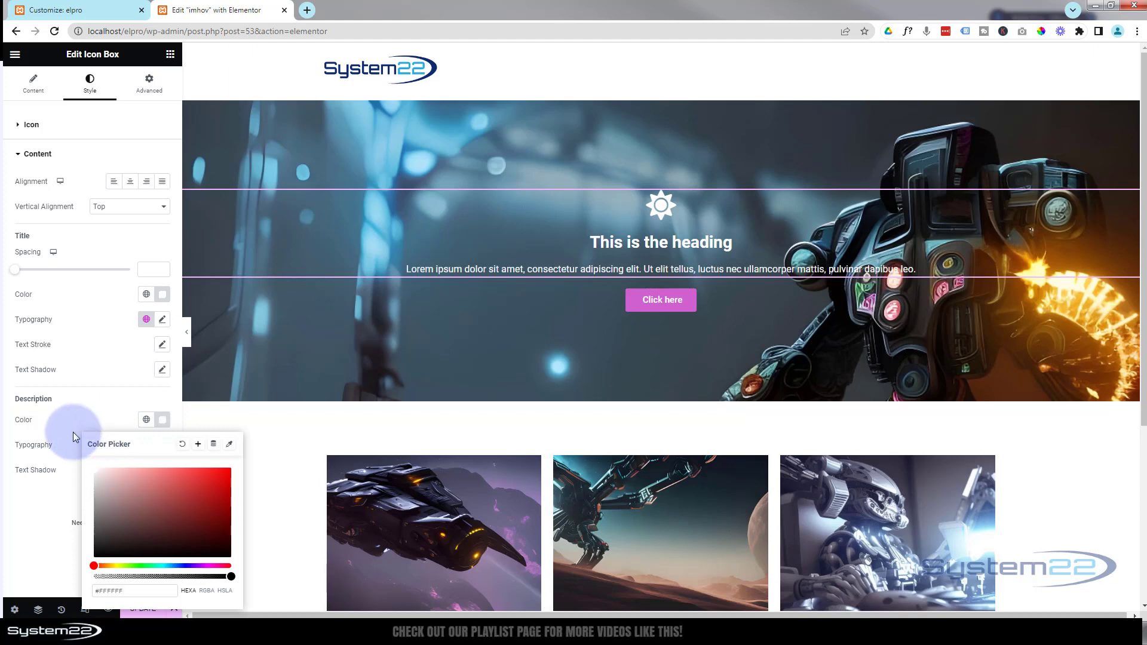
# Expand Custom CSS in the hero column's Advanced settings, then go to the 'Customize: elpro' tab.
pyautogui.click(89, 364)
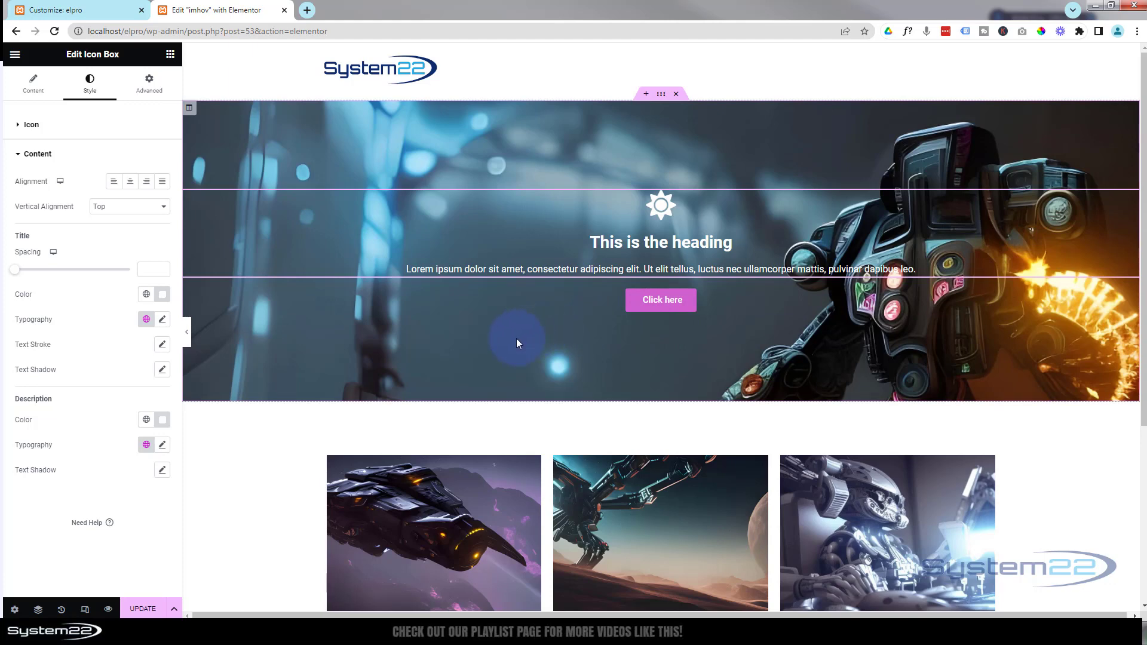
pyautogui.click(190, 110)
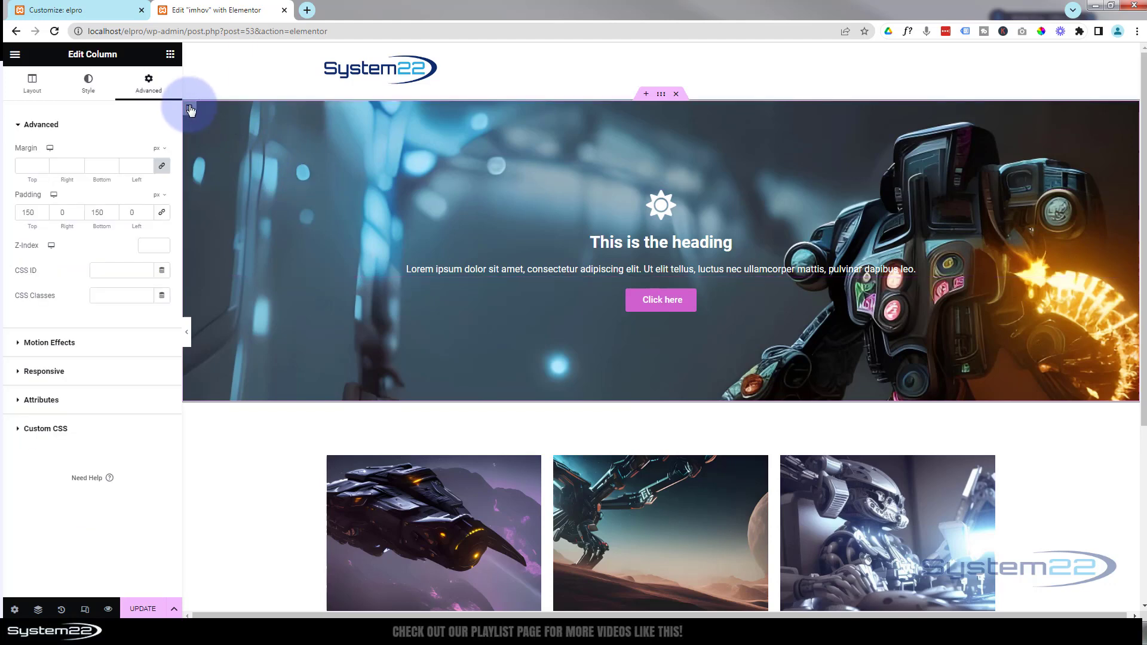
pyautogui.click(45, 428)
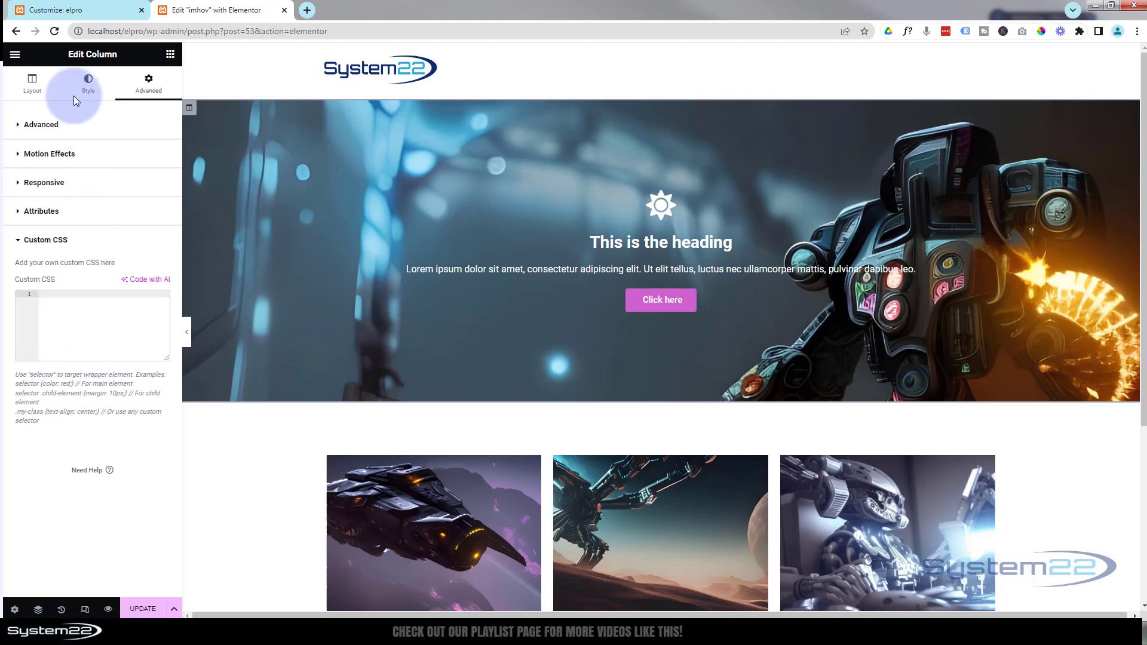
pyautogui.click(82, 12)
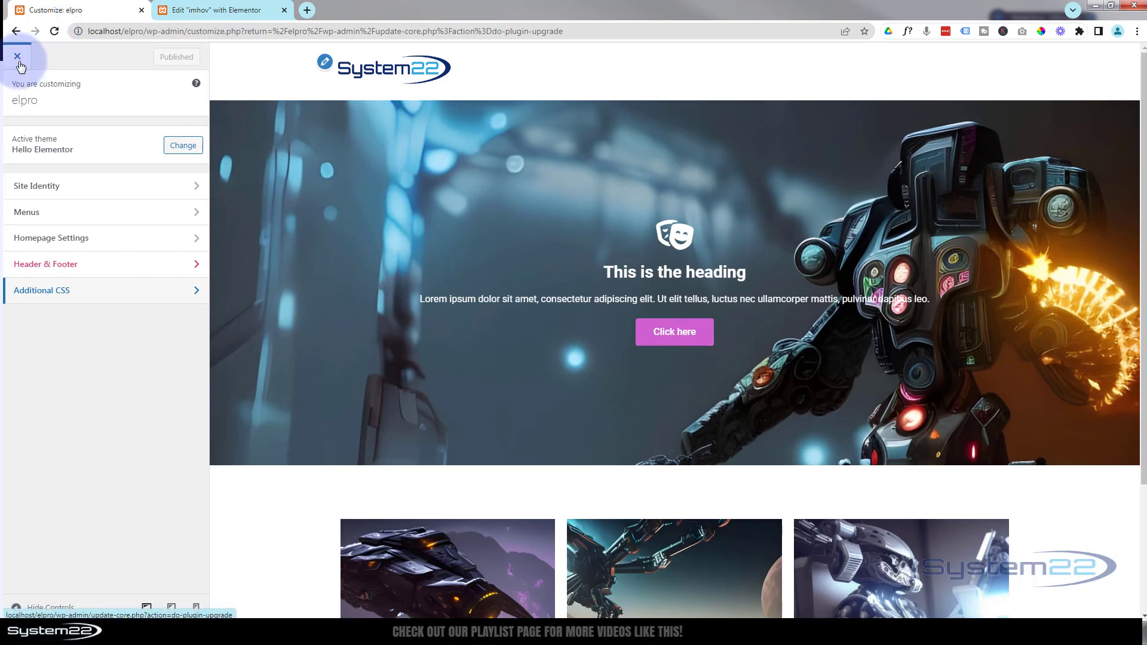
pyautogui.click(128, 291)
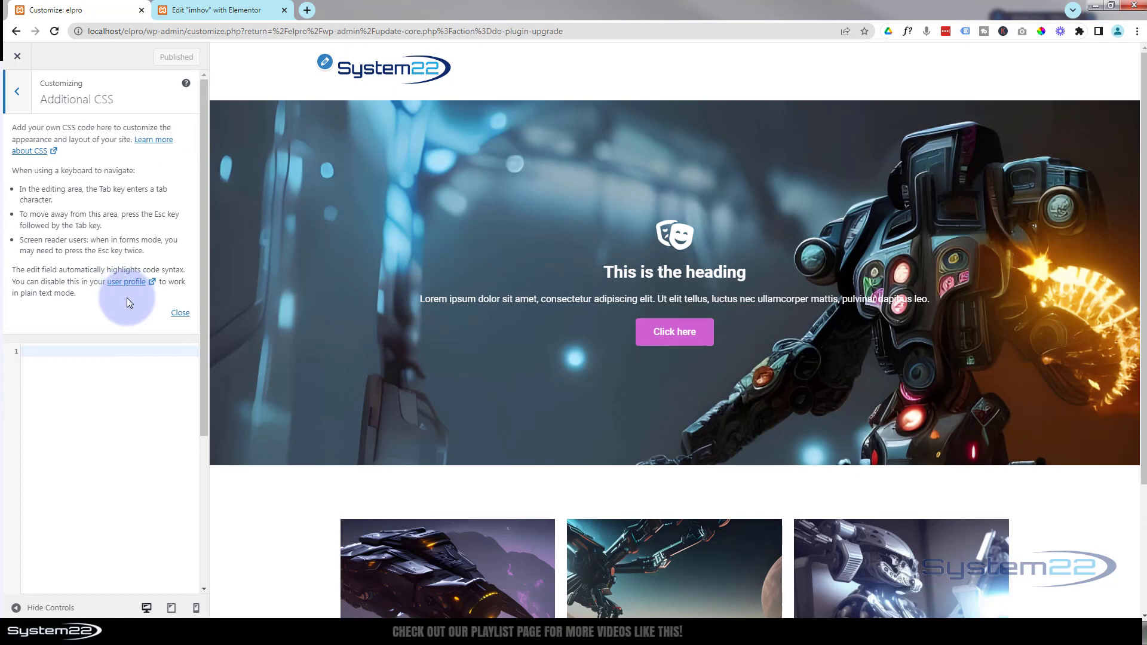
pyautogui.click(17, 91)
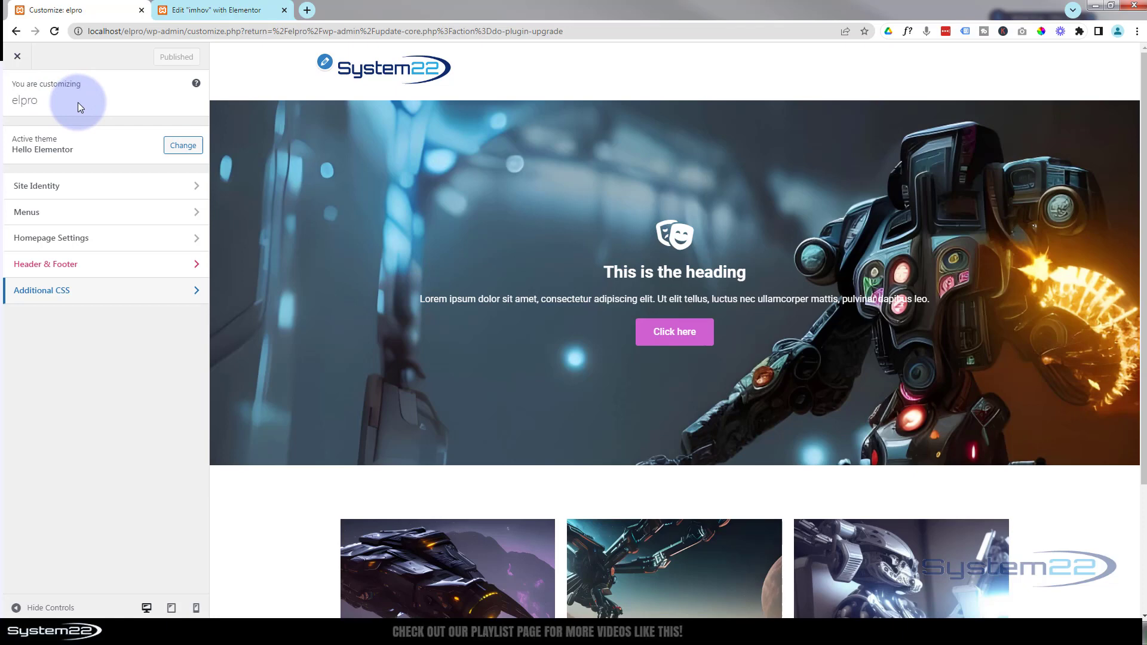
# Back in Elementor, add the CSS class blur2 to the hero column and bring up its Custom CSS editor.
pyautogui.click(220, 10)
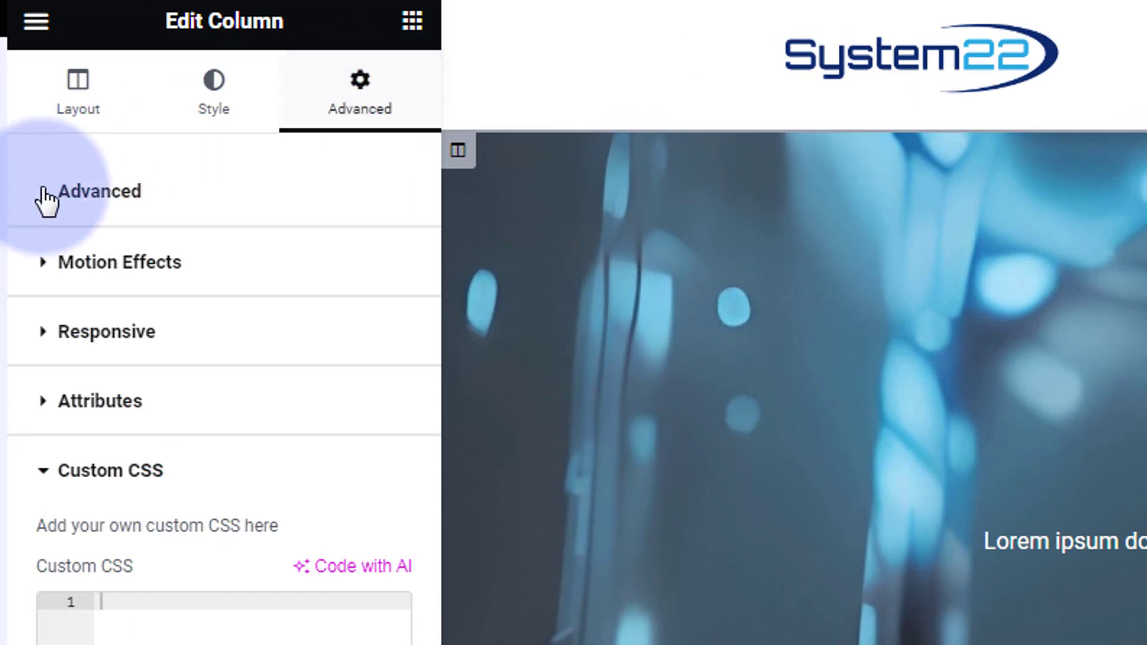
pyautogui.click(44, 194)
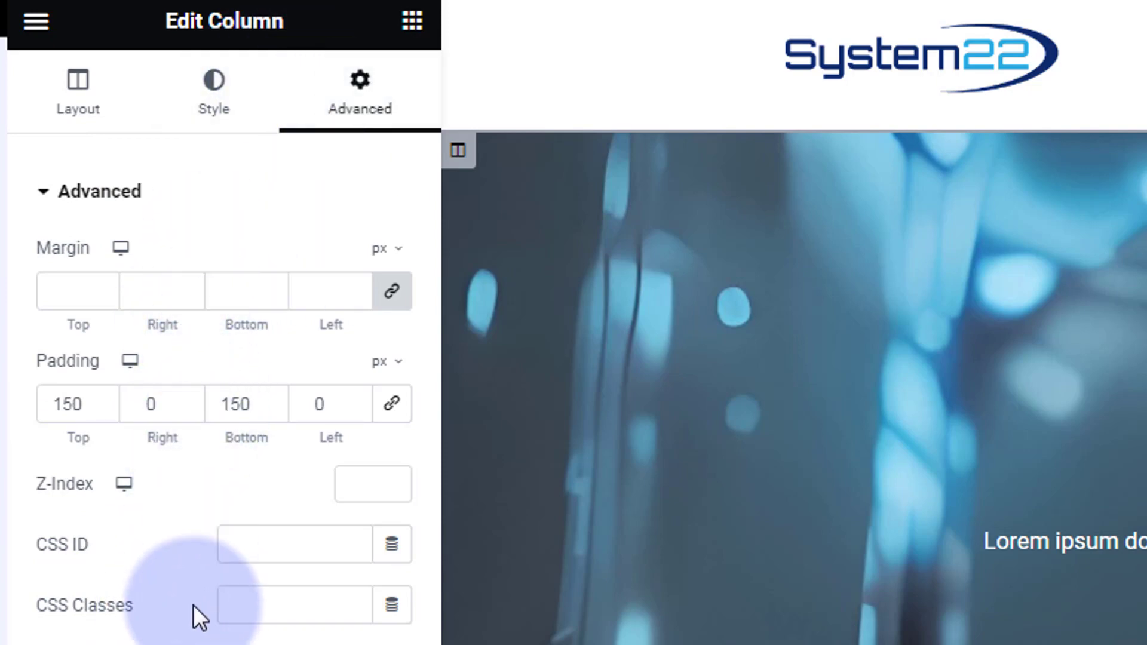
pyautogui.click(246, 602)
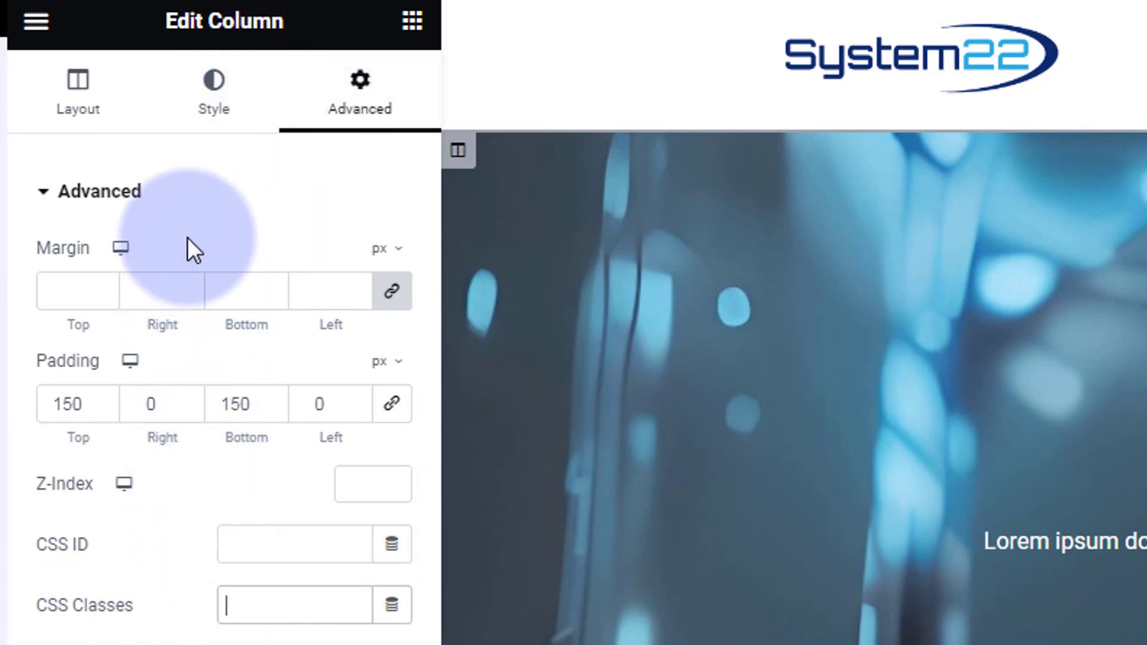
pyautogui.write('blur2')
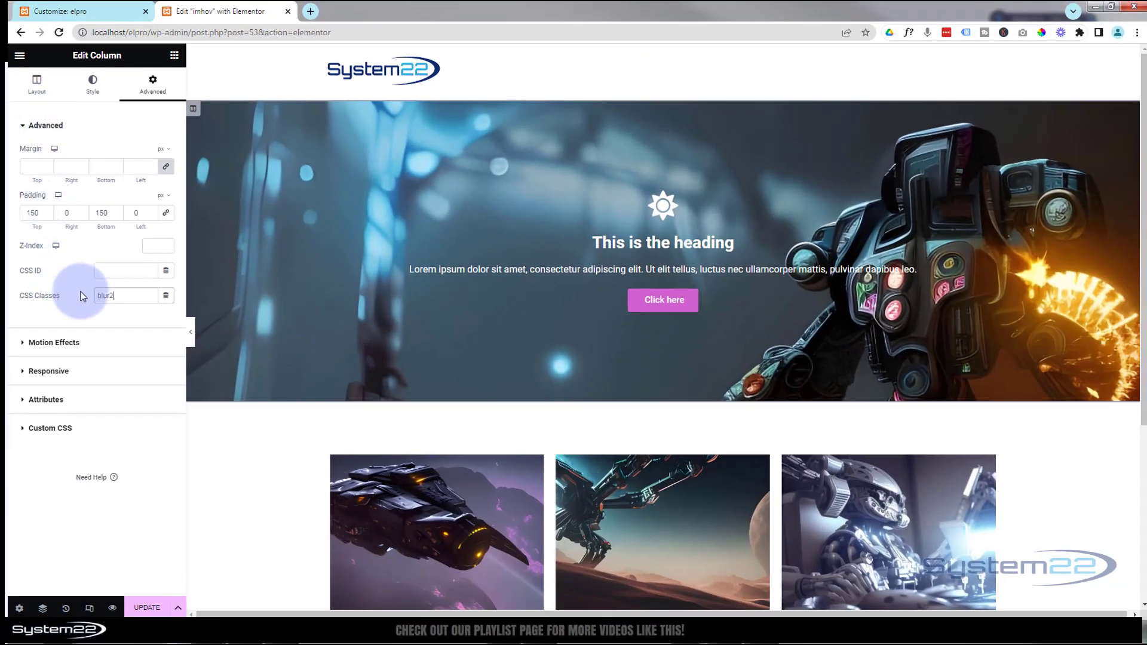
pyautogui.moveTo(110, 296); pyautogui.dragTo(94, 299)
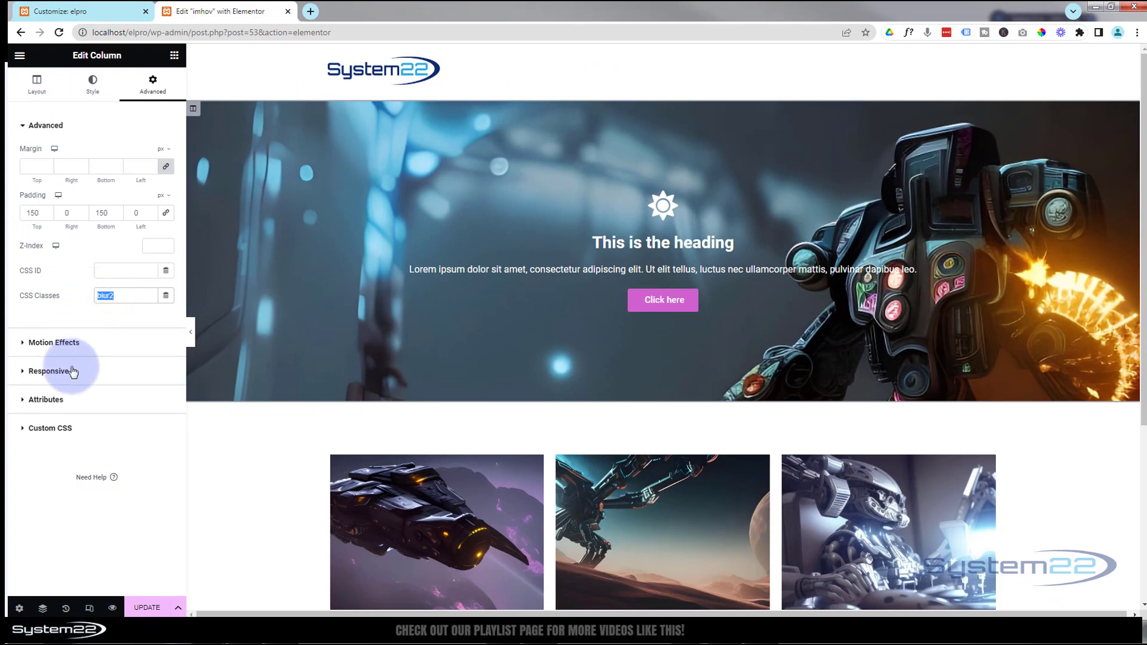
pyautogui.click(78, 430)
# Write a .blur2 rule containing backdrop-filter: blur(0); in the Custom CSS editor.
pyautogui.click(48, 288)
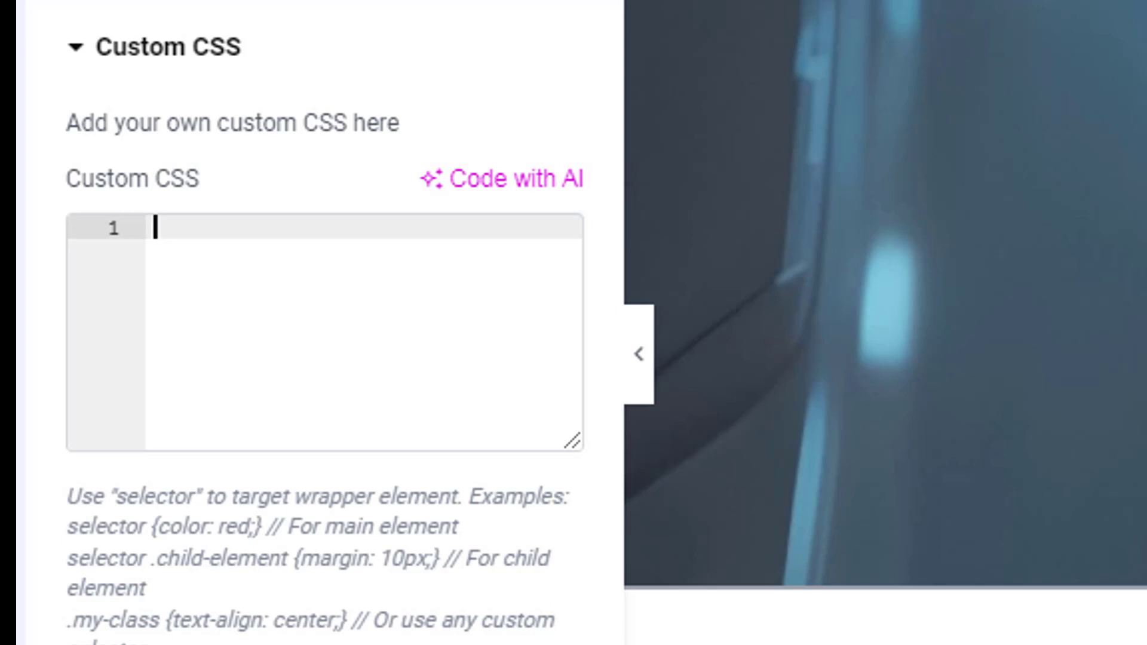
pyautogui.write('.')
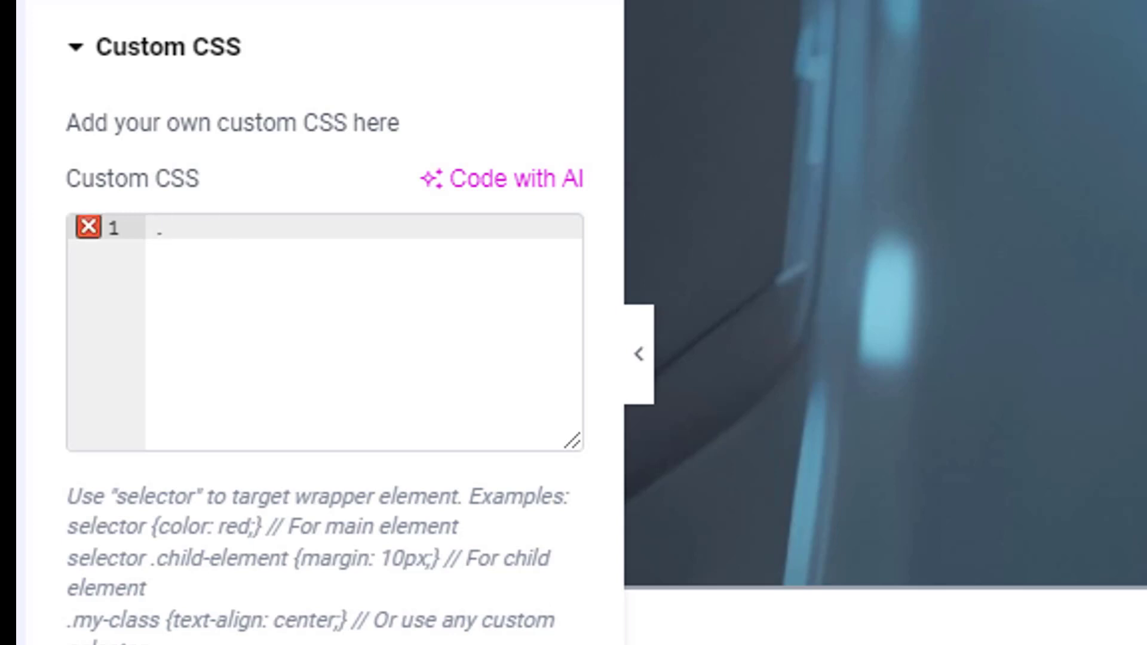
pyautogui.write('blur2 {}')
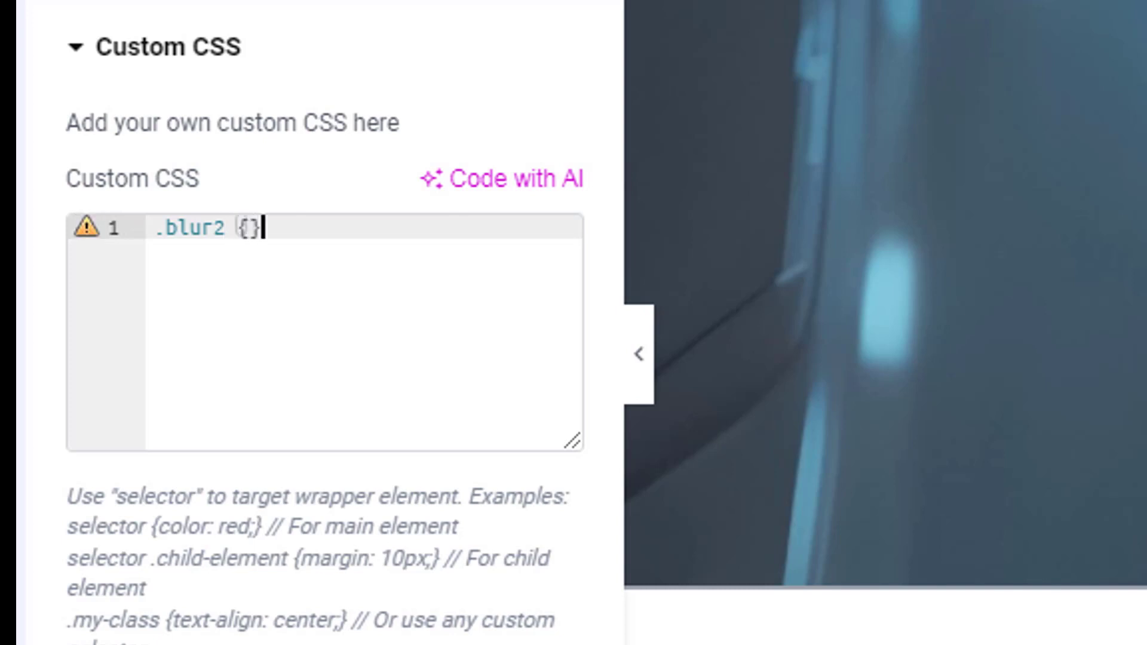
pyautogui.click(251, 227)
pyautogui.press('Return')
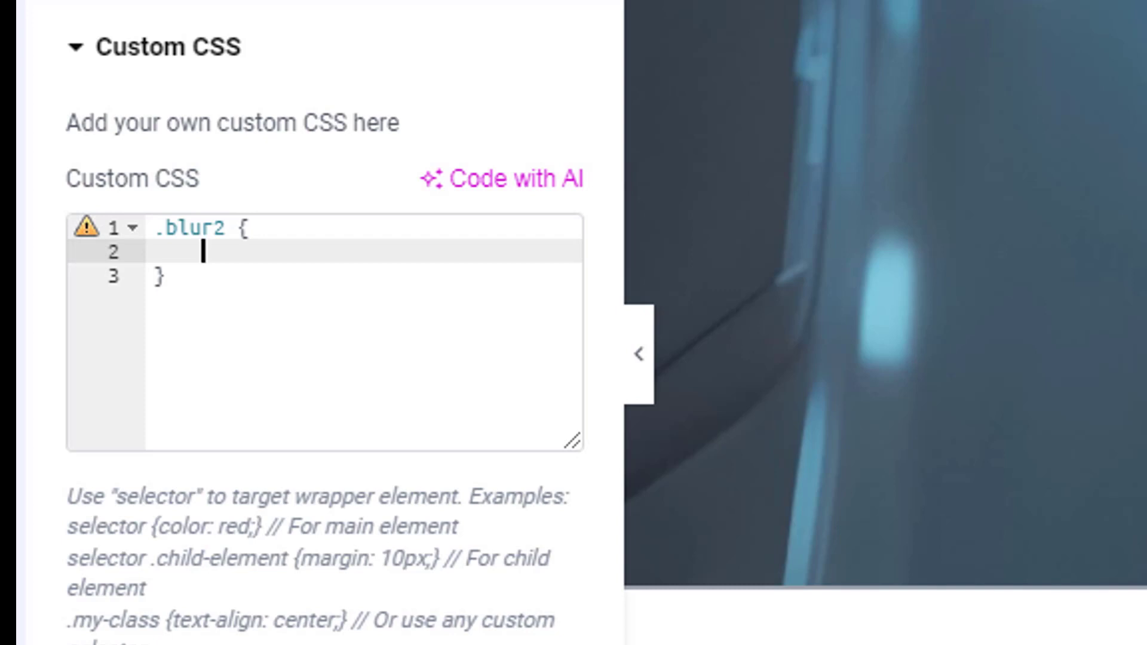
pyautogui.write('backd')
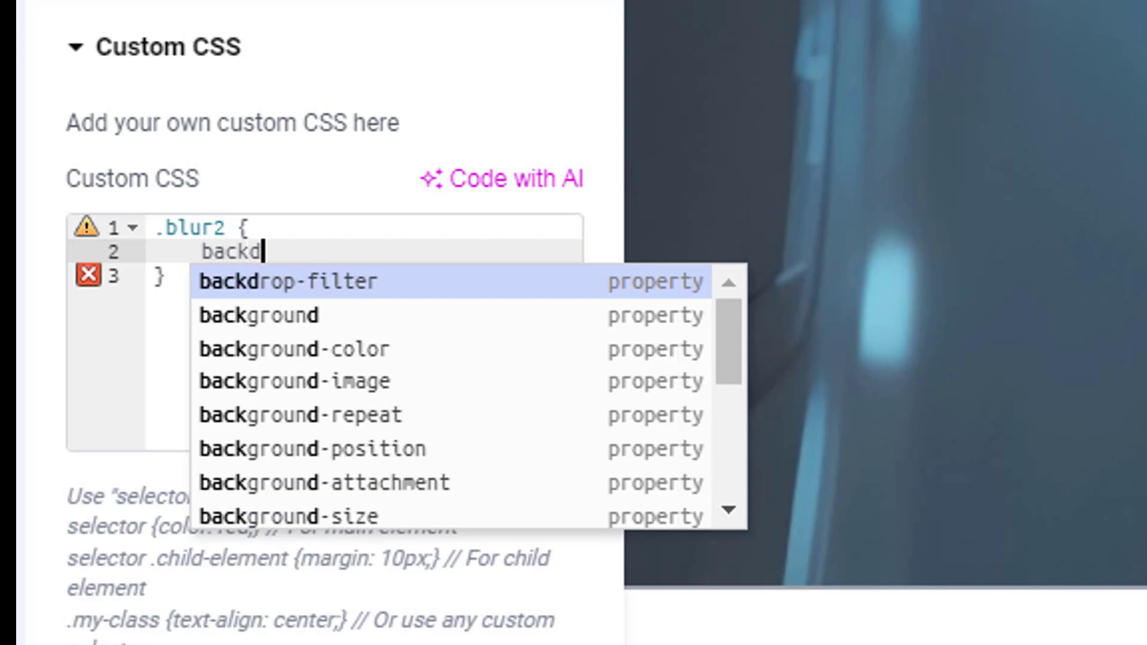
pyautogui.write('rop-')
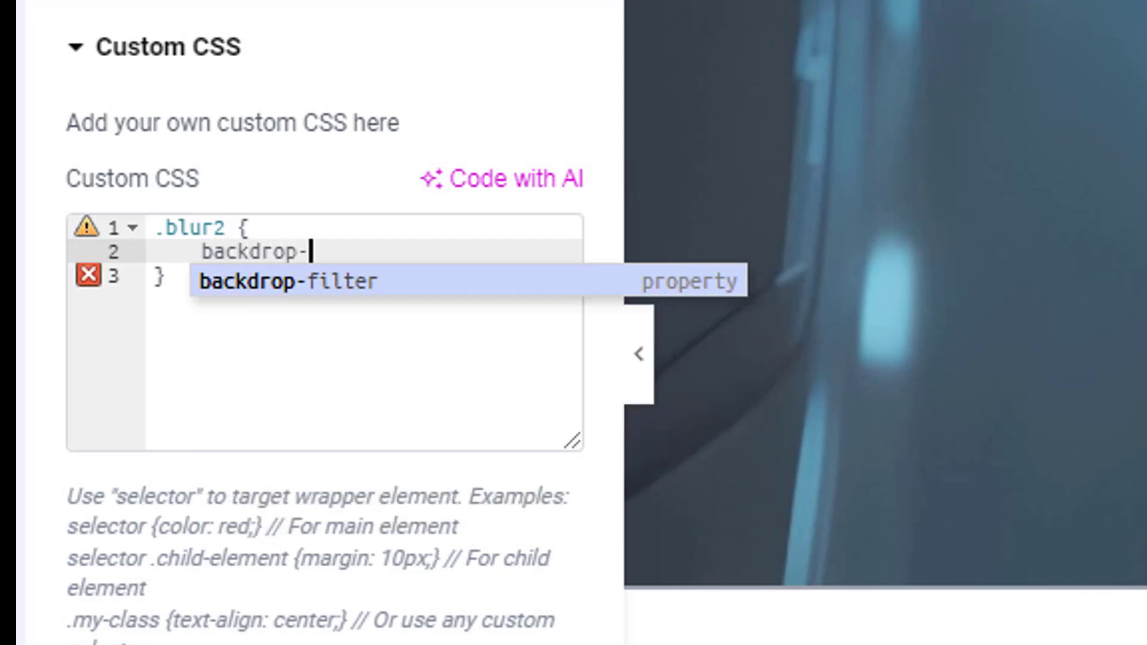
pyautogui.write('filter')
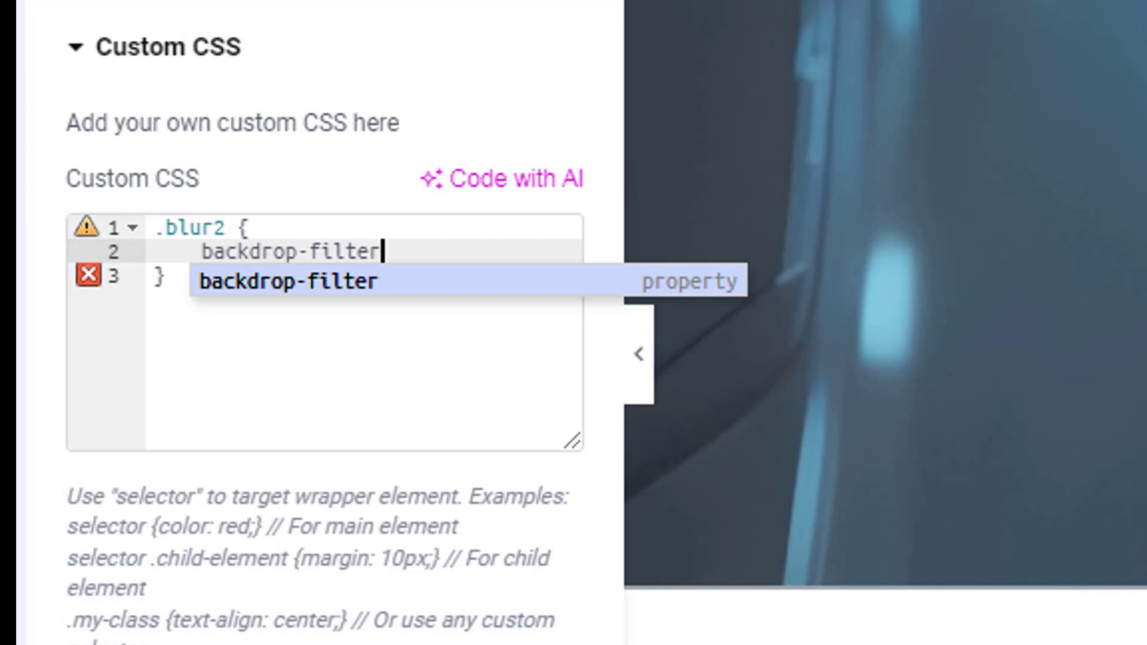
pyautogui.write(': ')
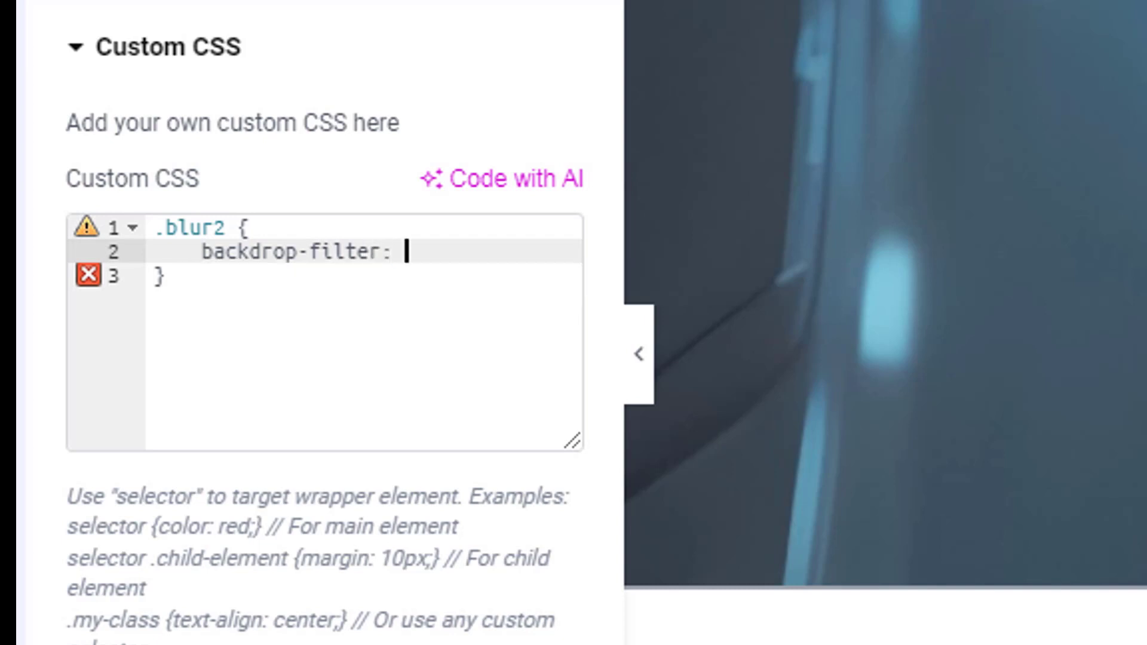
pyautogui.write('blur')
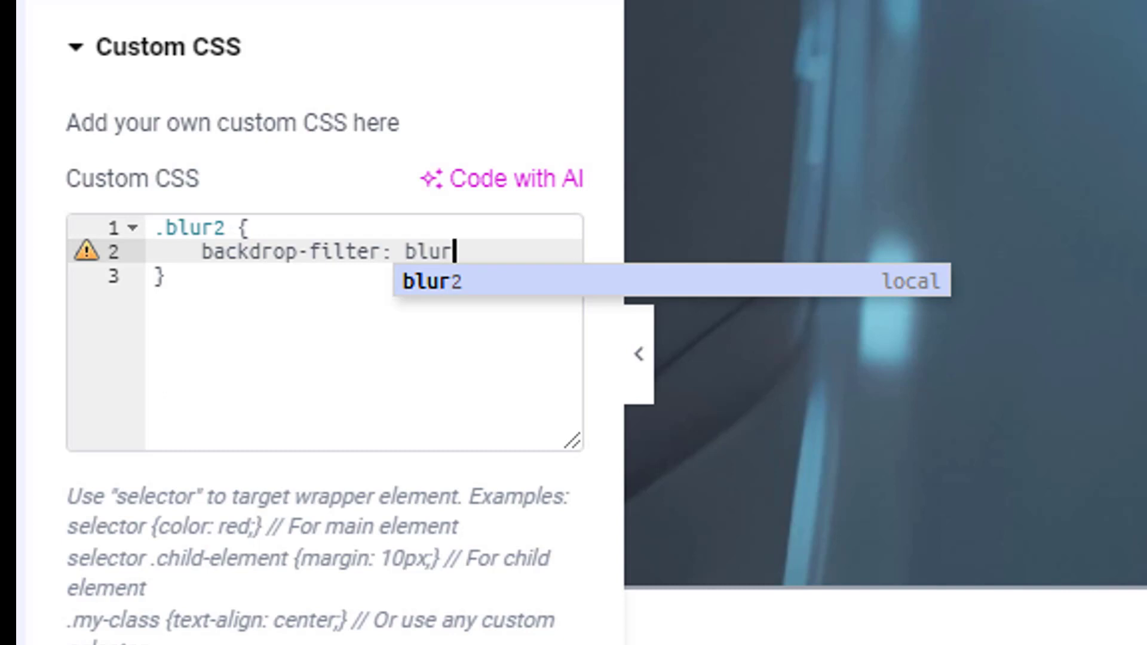
pyautogui.write('(')
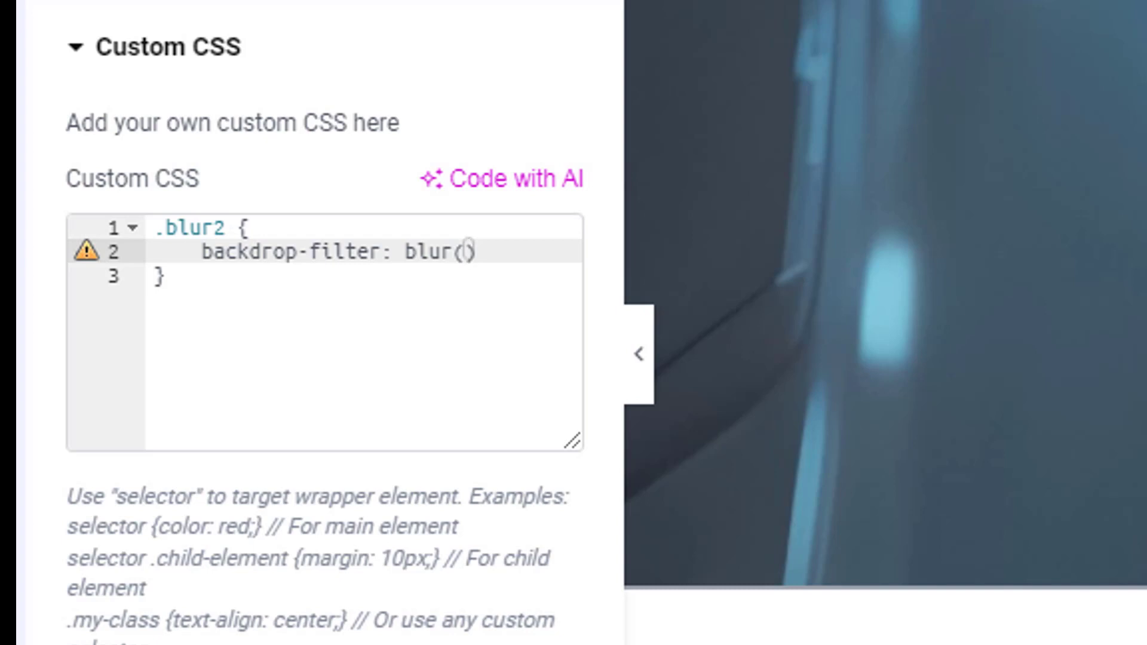
pyautogui.write('0')
pyautogui.click(503, 254)
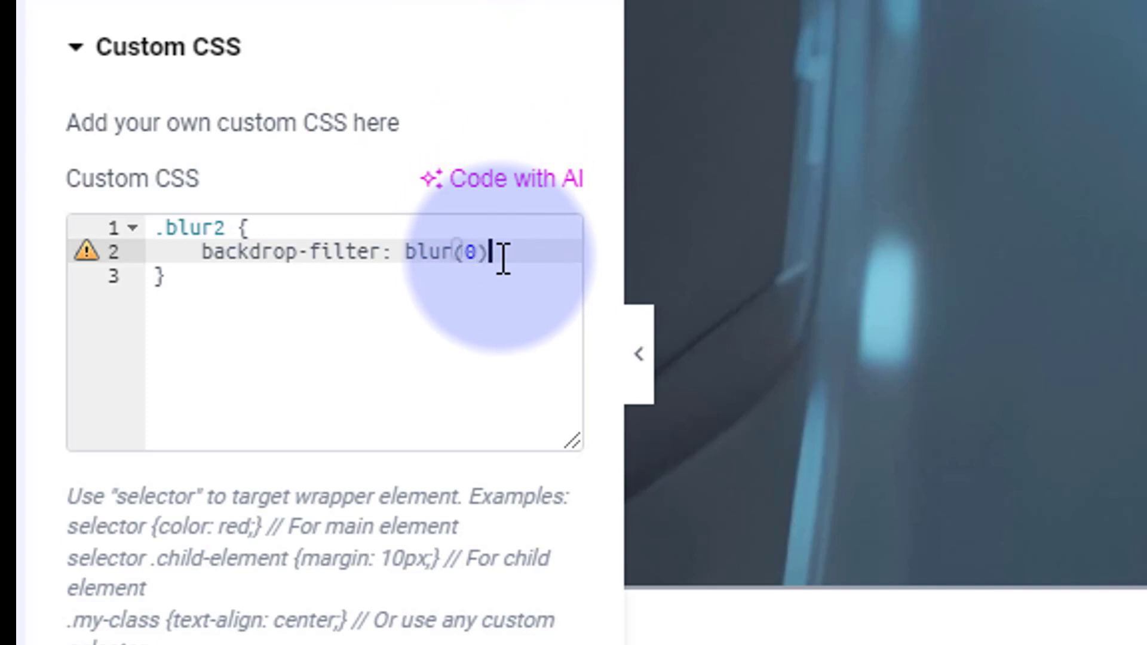
pyautogui.write(';')
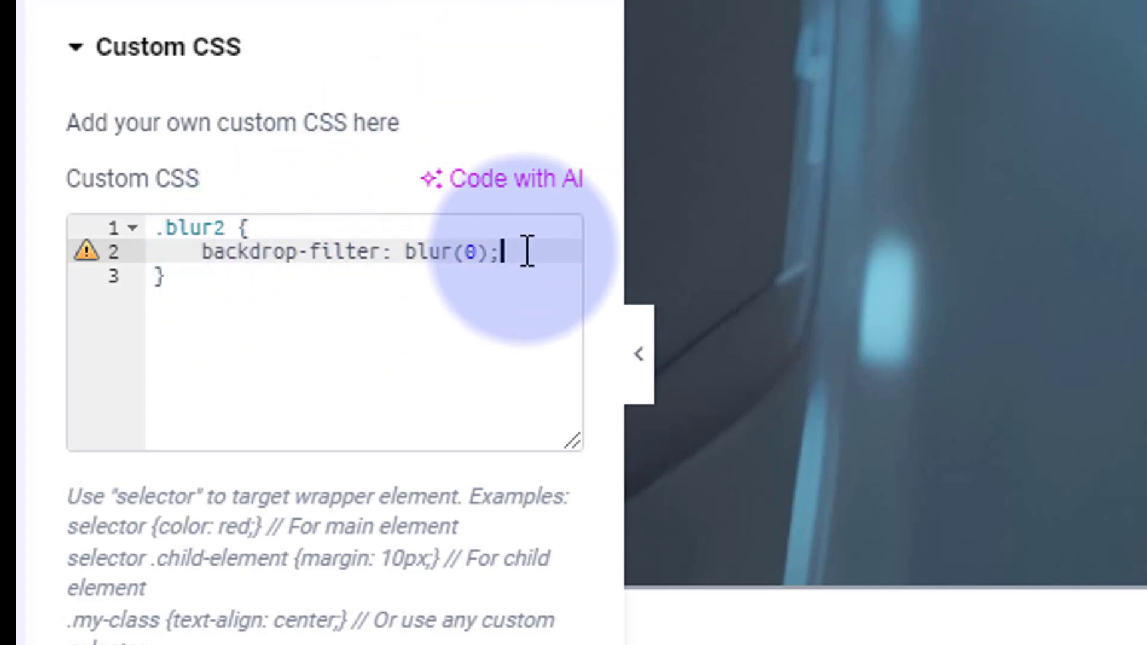
# Add a -webkit-backdrop-filter: blur(0) line by pasting the copied declaration after the prefix.
pyautogui.press('Return')
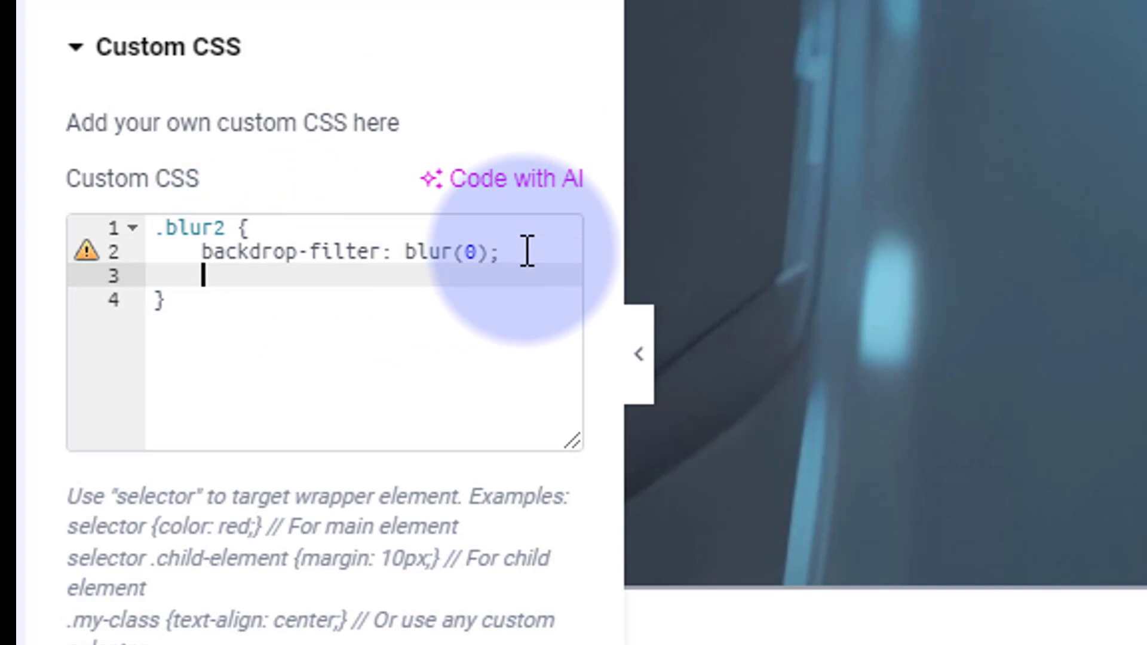
pyautogui.write('-')
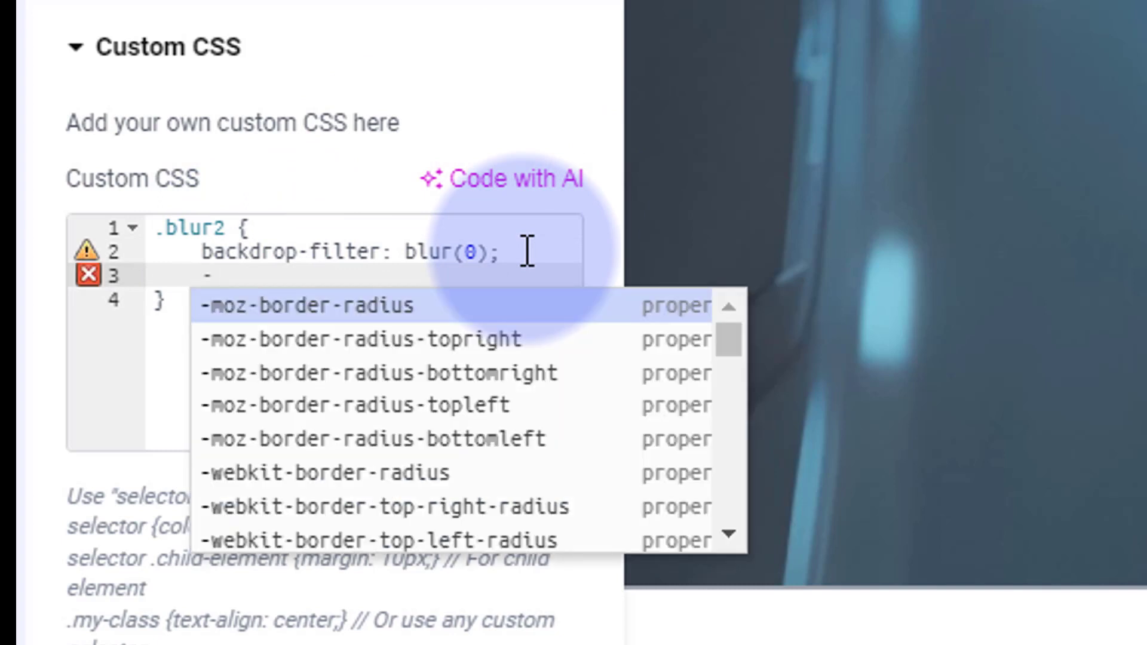
pyautogui.write('webkit-')
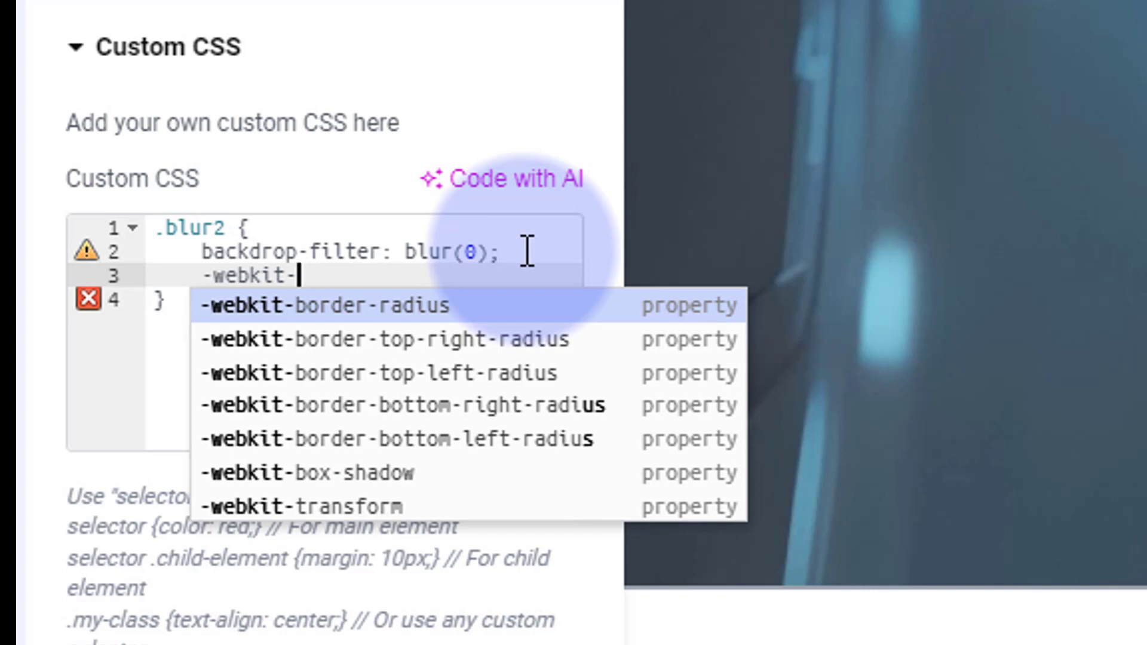
pyautogui.moveTo(201, 252); pyautogui.dragTo(523, 252)
pyautogui.hotkey('ctrl', 'c')
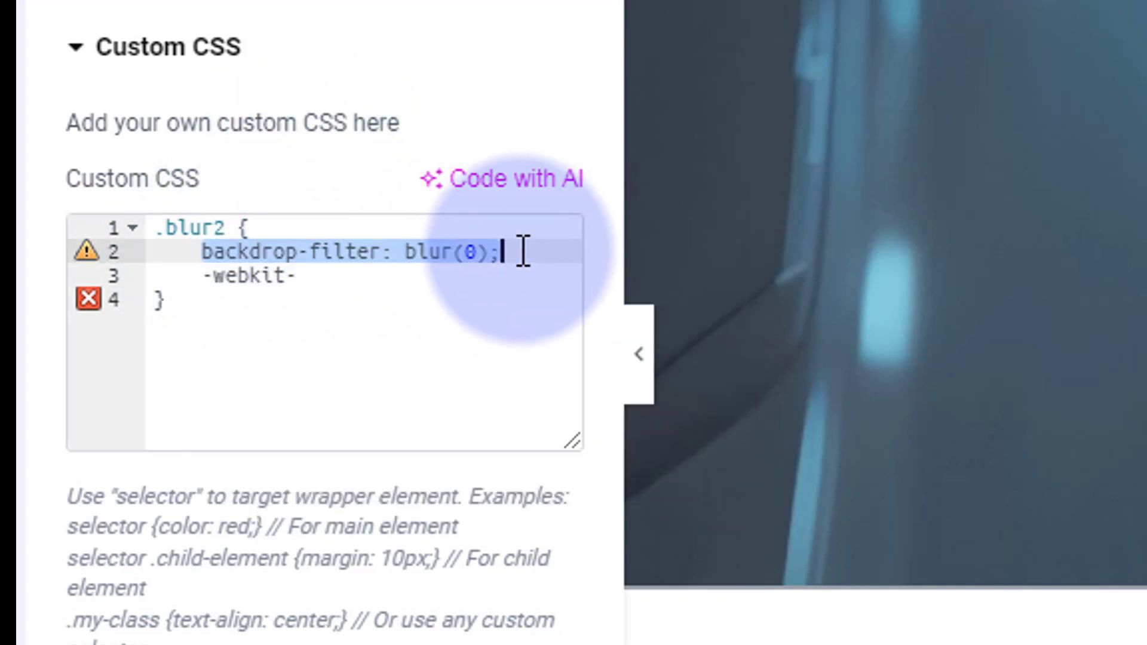
pyautogui.click(296, 277)
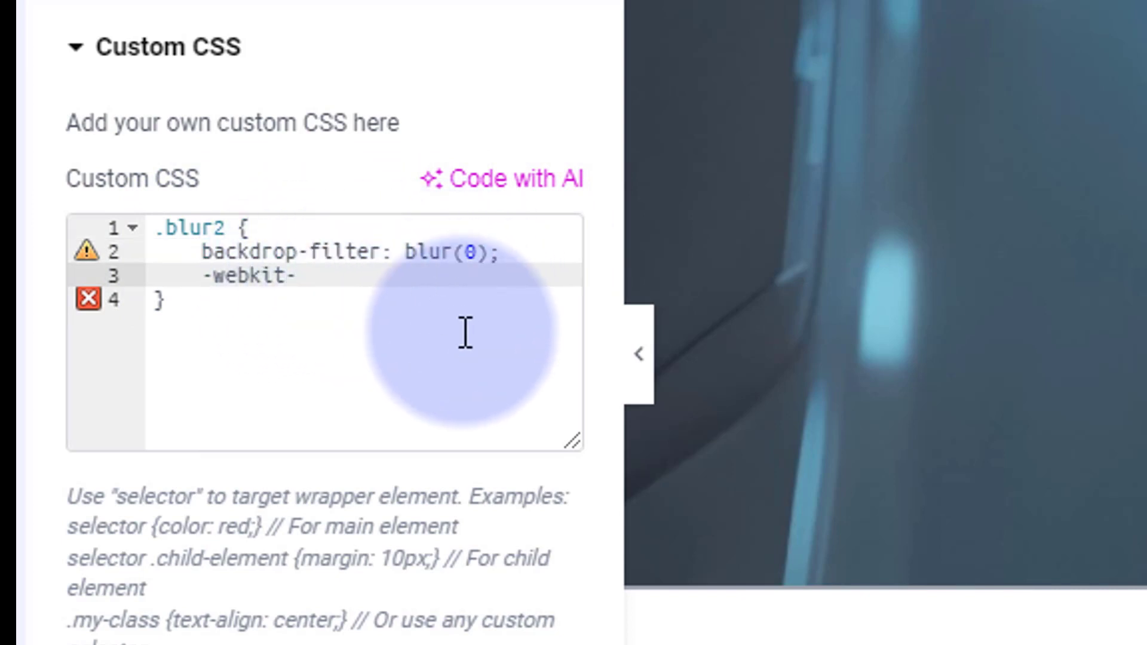
pyautogui.hotkey('ctrl', 'v')
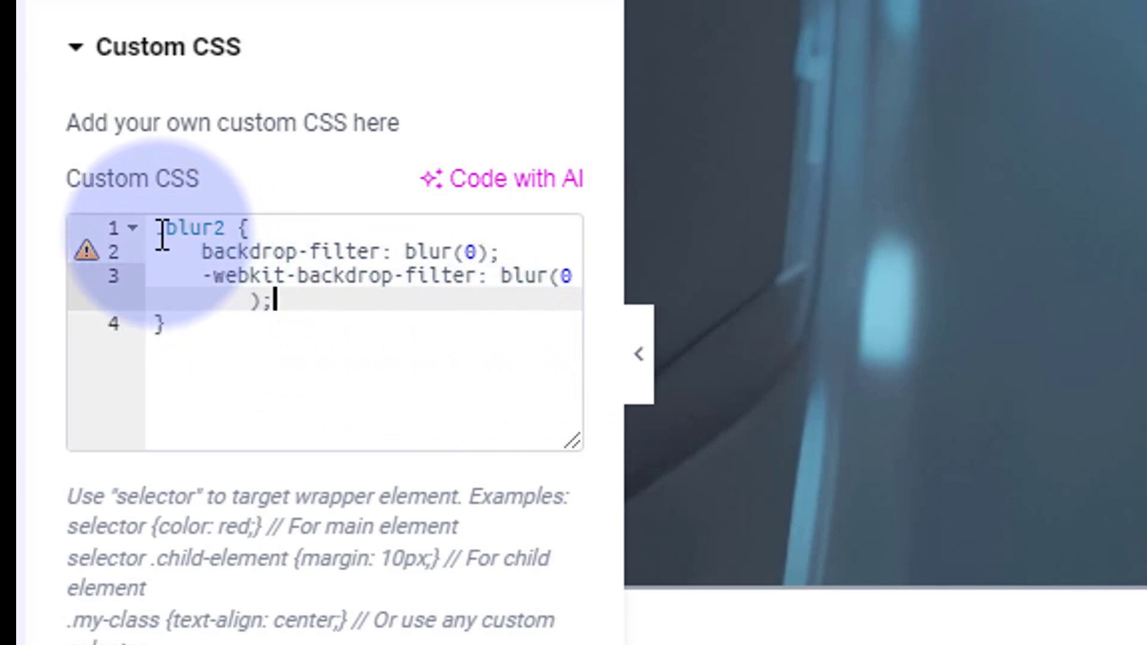
# Duplicate the .blur2 rule below itself and change its selector to .blur2:hover.
pyautogui.moveTo(159, 230); pyautogui.dragTo(230, 335)
pyautogui.hotkey('ctrl', 'c')
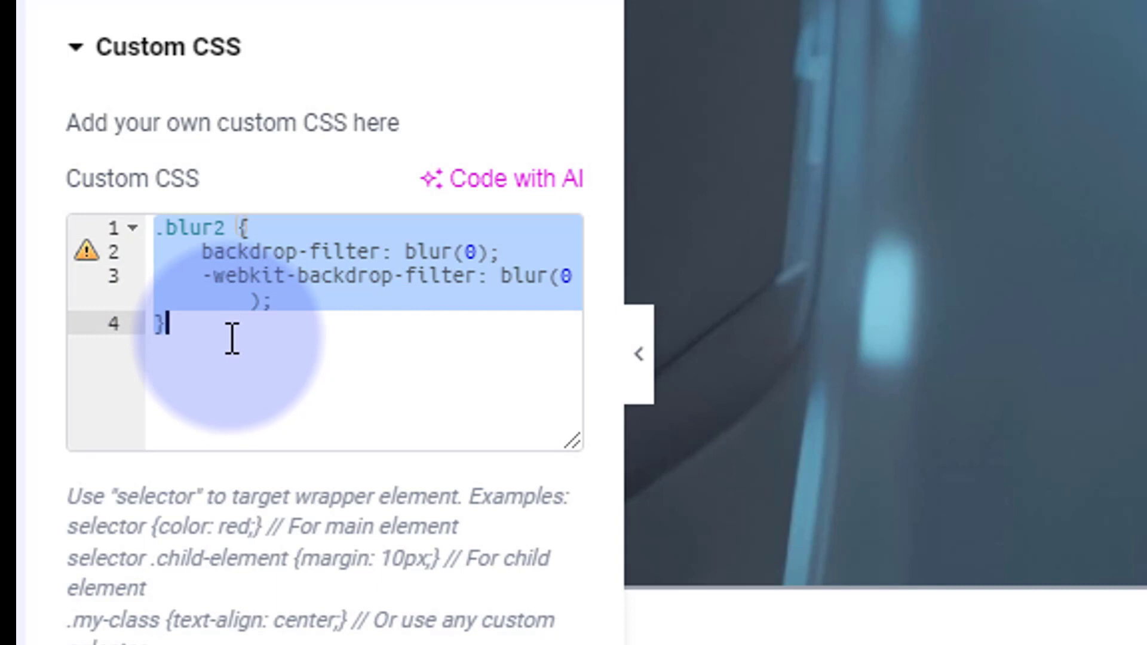
pyautogui.click(229, 340)
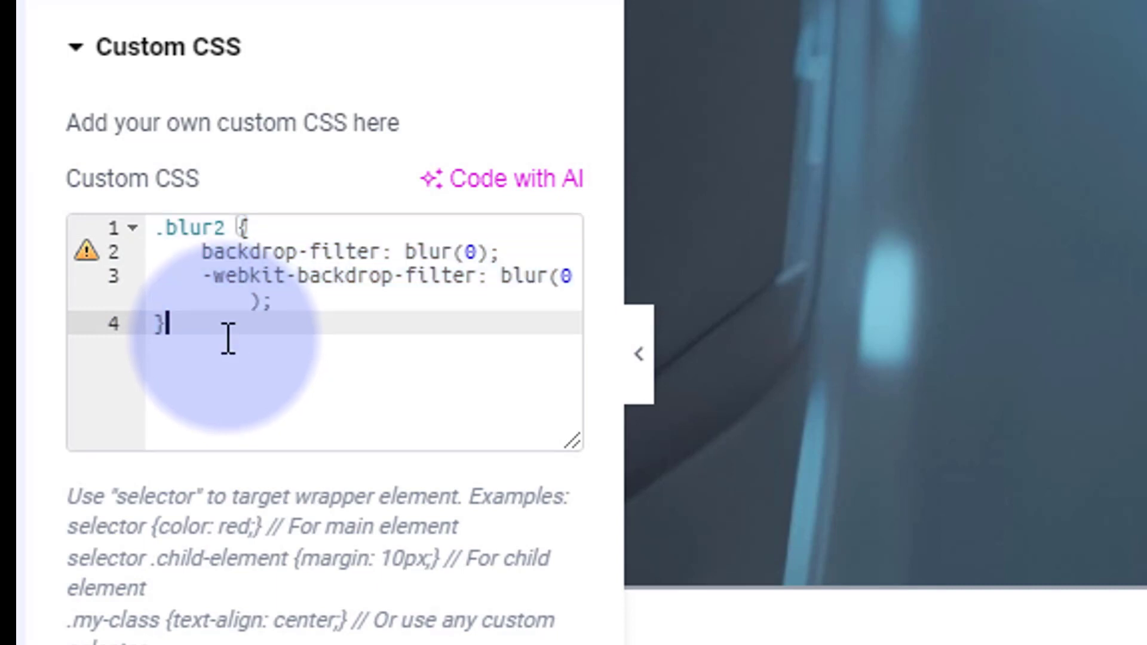
pyautogui.press('Return')
pyautogui.press('Return')
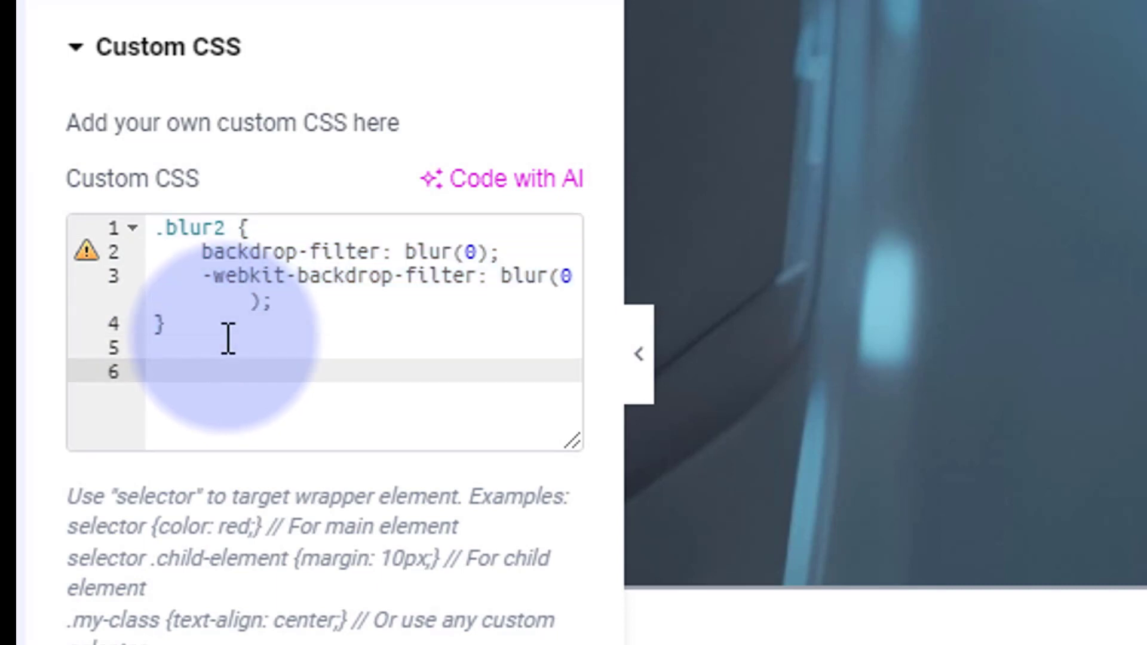
pyautogui.hotkey('ctrl', 'v')
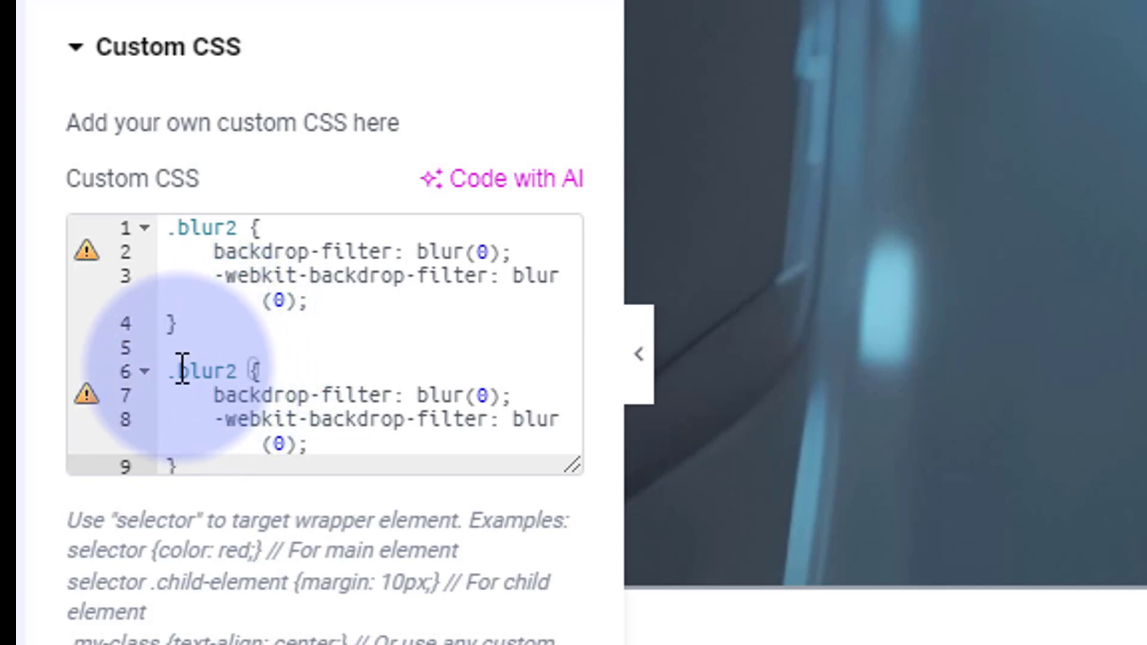
pyautogui.click(238, 371)
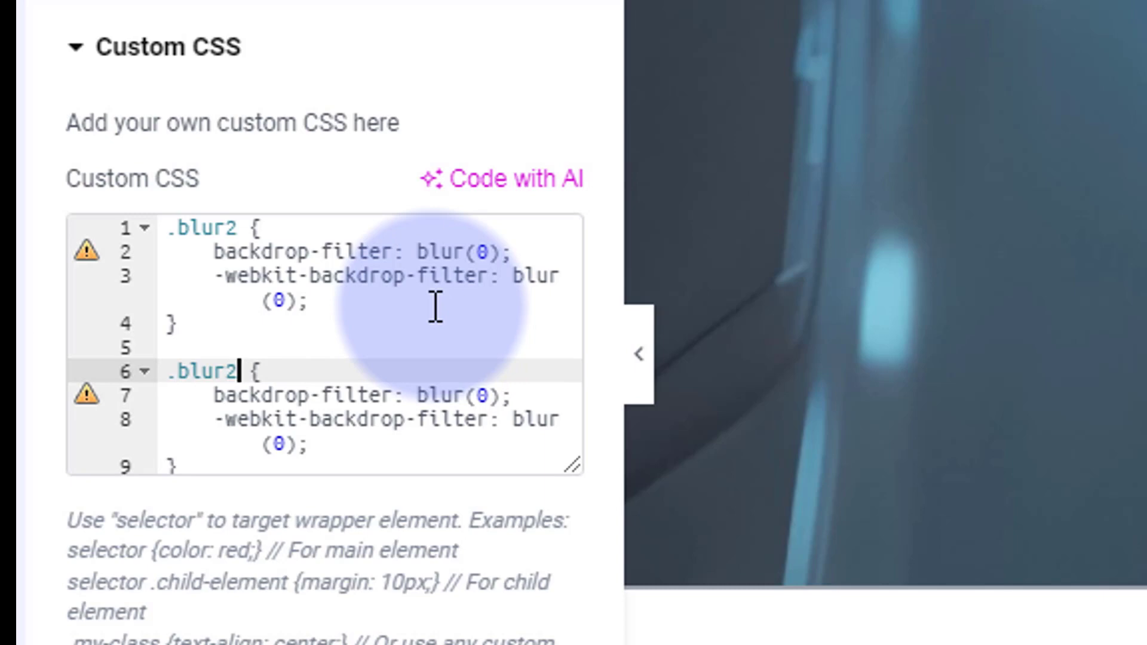
pyautogui.write(':ho')
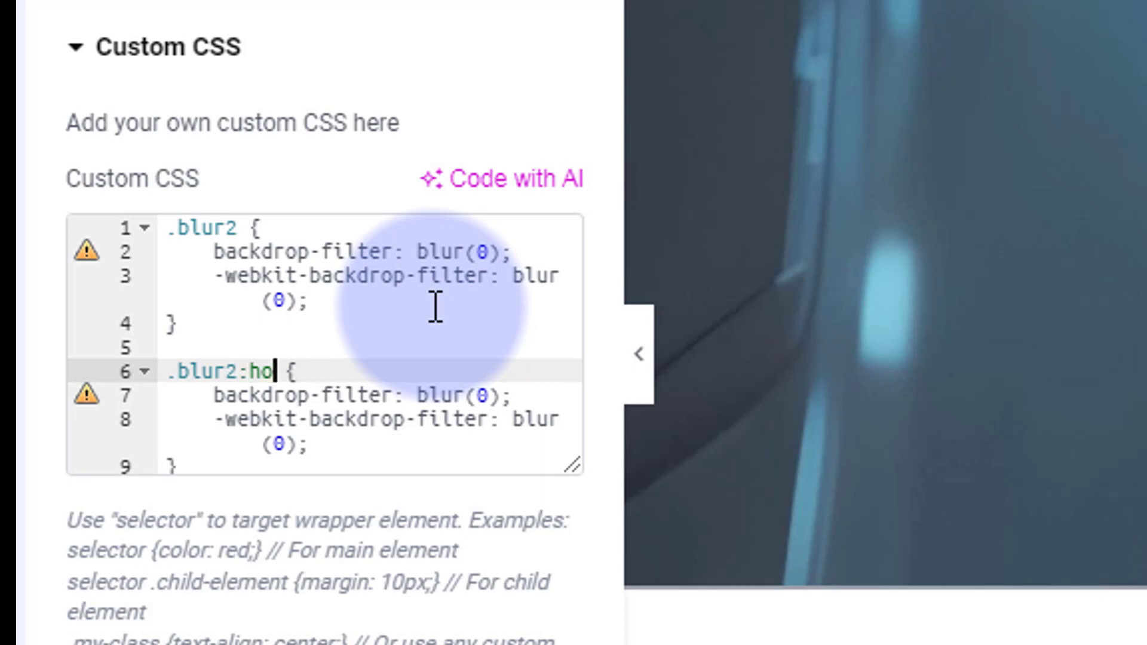
pyautogui.write('ver')
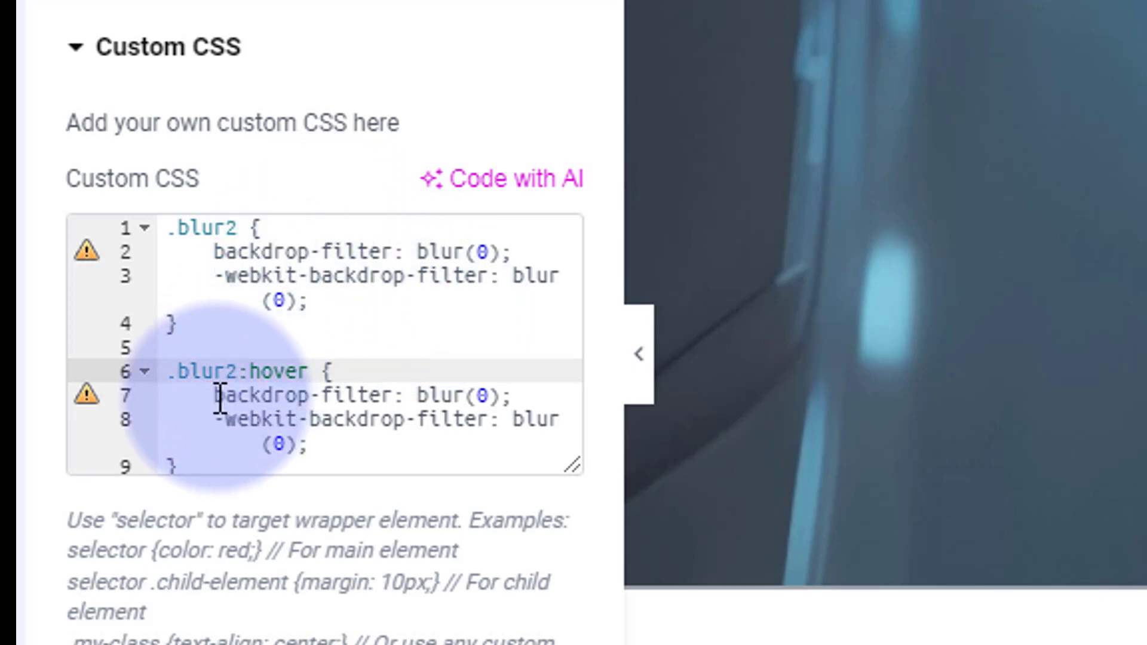
# Change both blur(0) values in the hover rule to blur(10px).
pyautogui.click(487, 395)
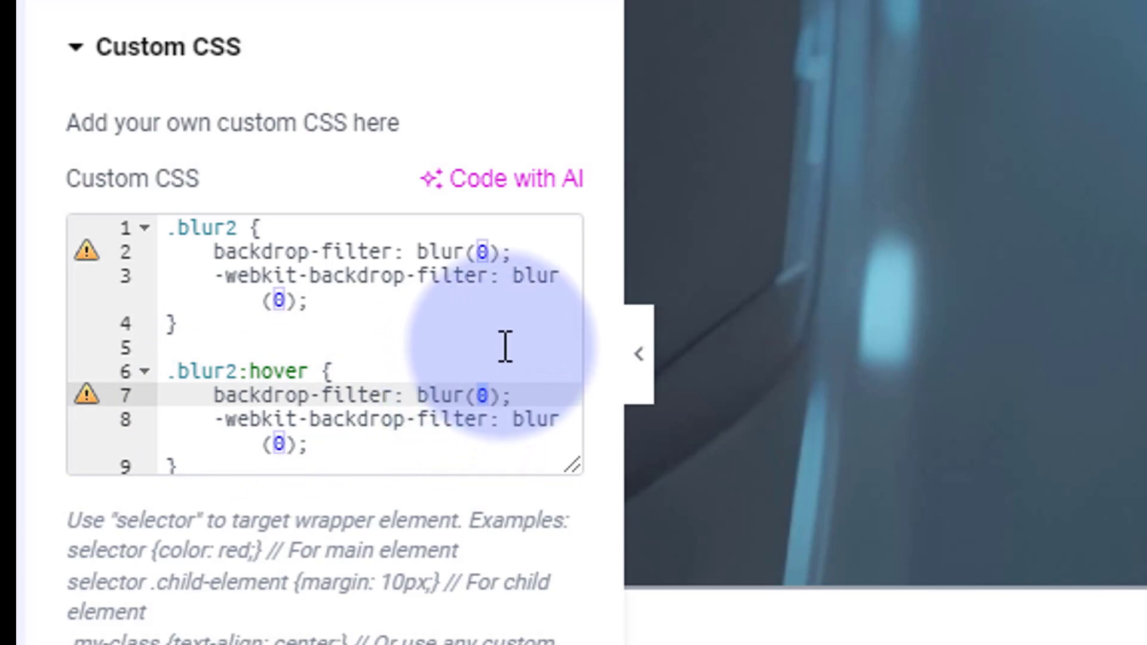
pyautogui.press('BackSpace')
pyautogui.write('10px')
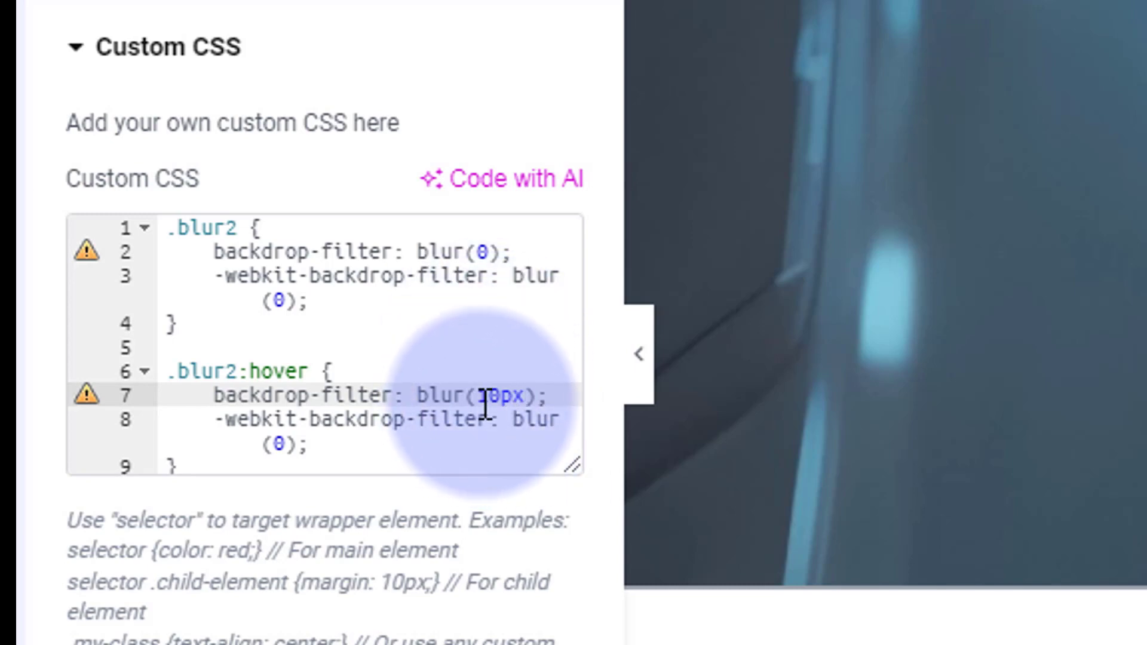
pyautogui.moveTo(482, 401); pyautogui.dragTo(526, 402)
pyautogui.hotkey('ctrl', 'c')
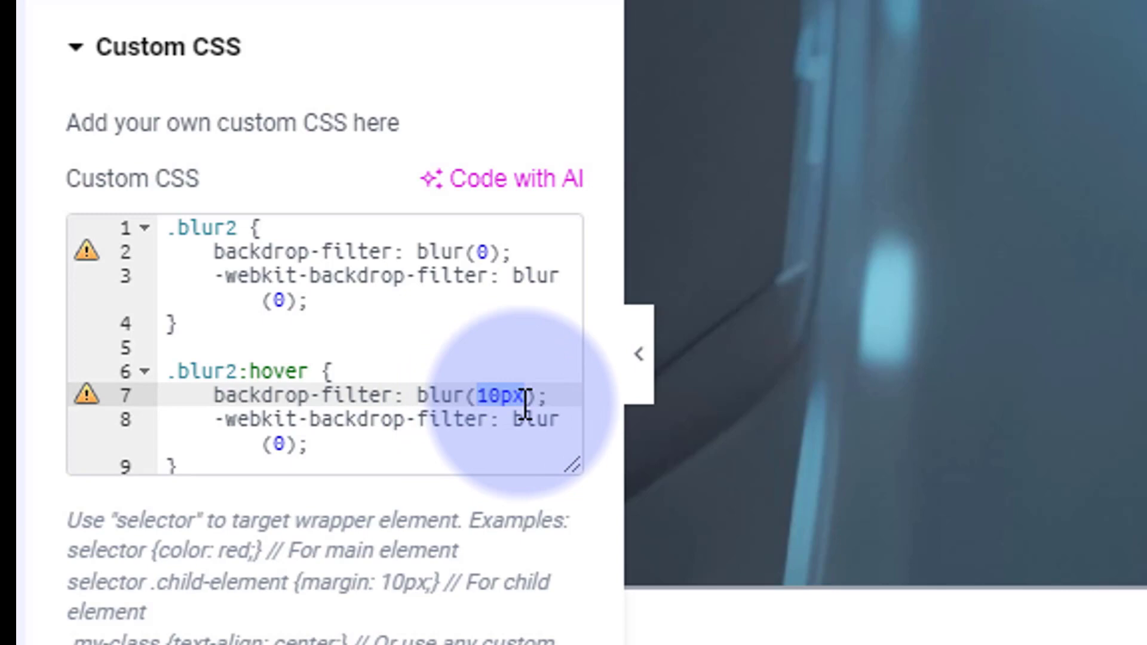
pyautogui.doubleClick(278, 442)
pyautogui.hotkey('ctrl', 'v')
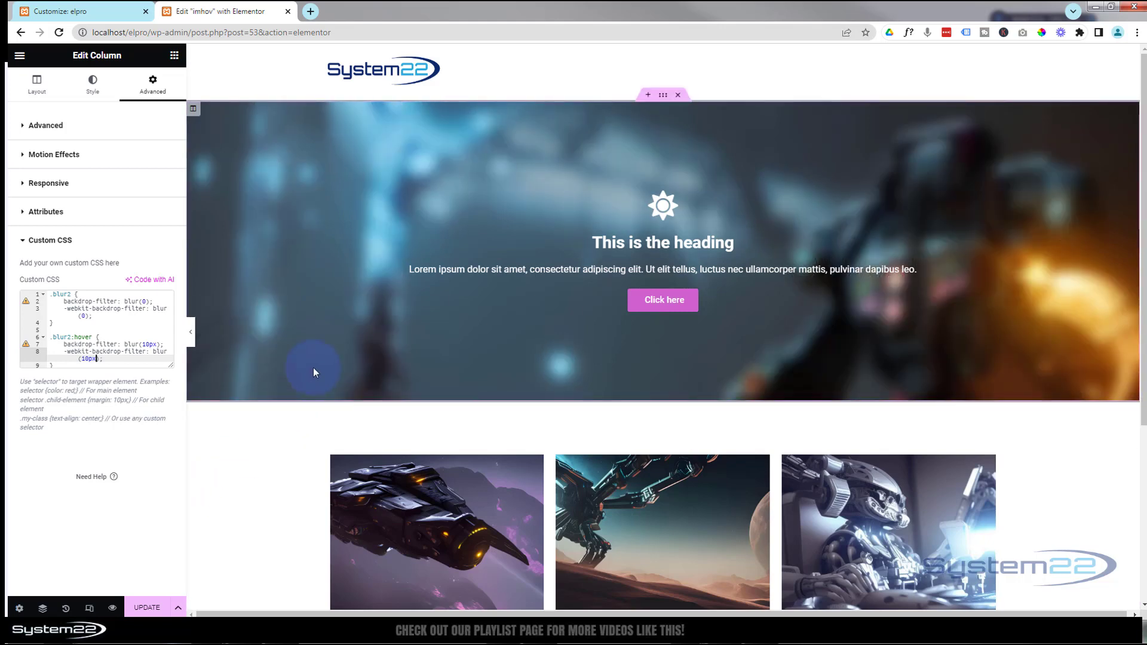
pyautogui.doubleClick(145, 346)
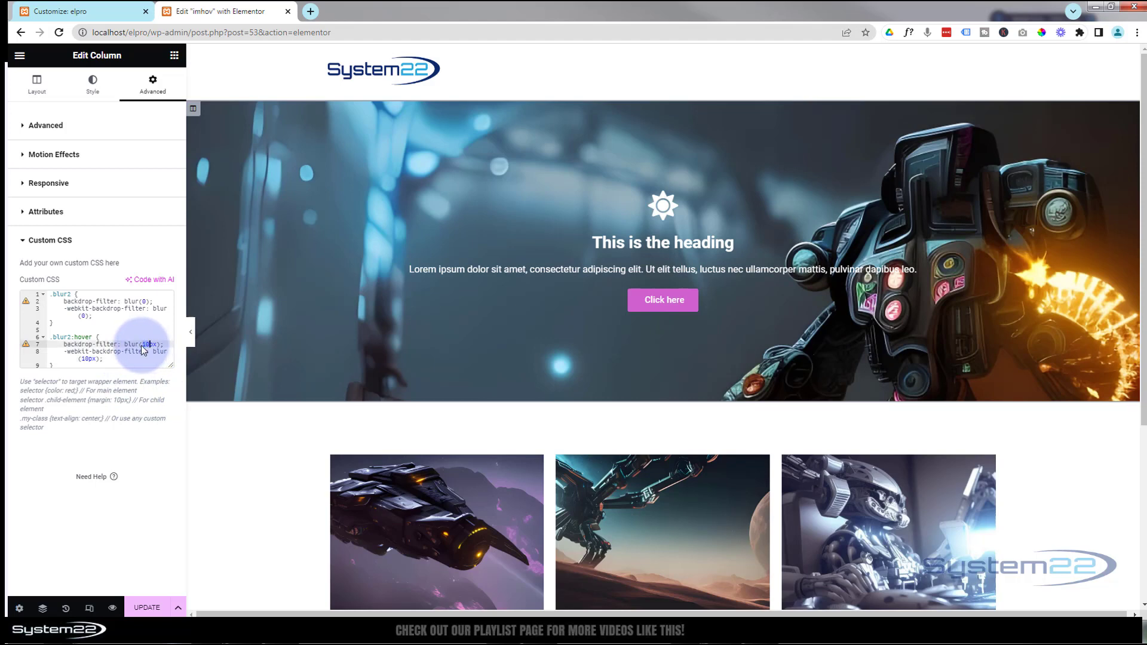
pyautogui.write('2')
pyautogui.click(85, 357)
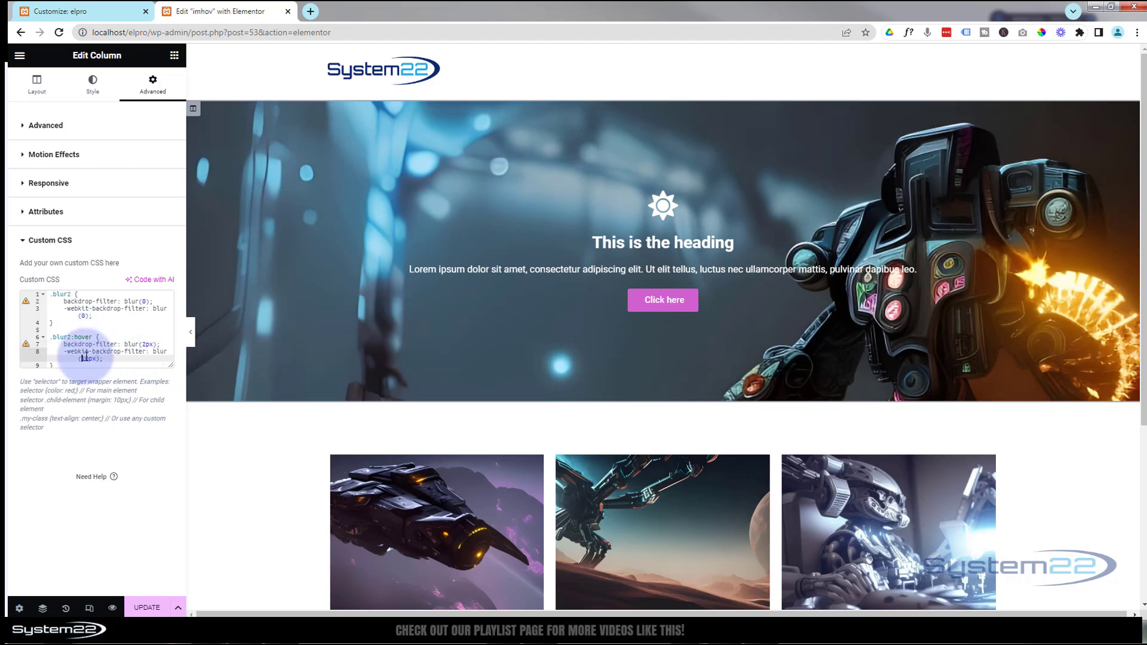
pyautogui.doubleClick(89, 357)
pyautogui.write('2')
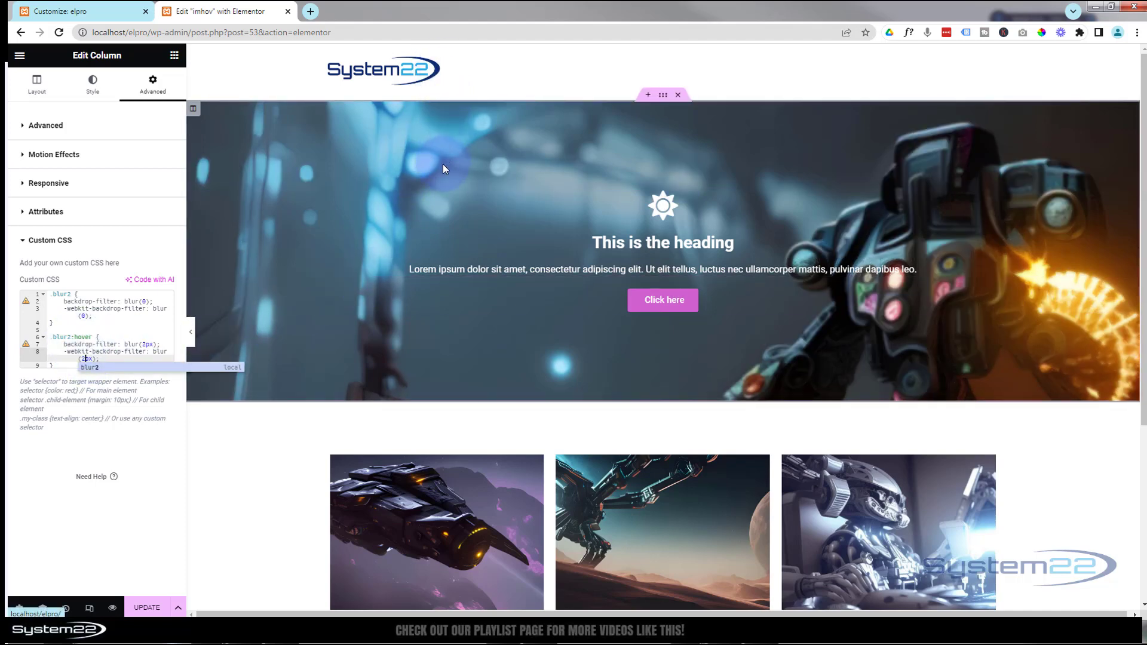
pyautogui.click(144, 344)
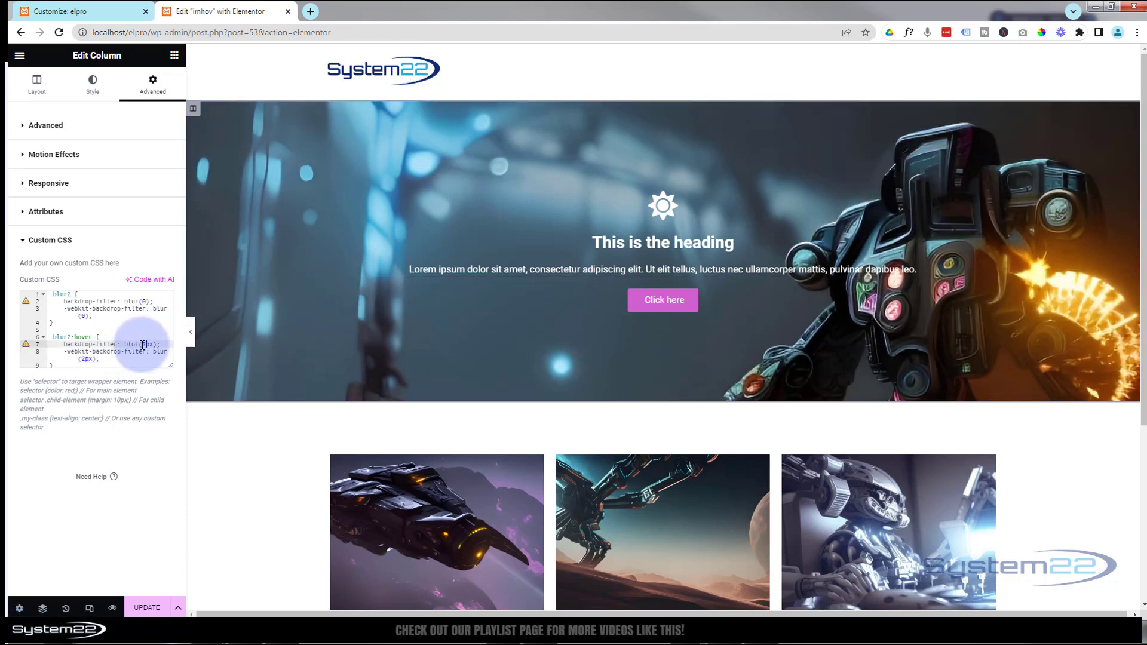
pyautogui.write('0')
pyautogui.click(86, 358)
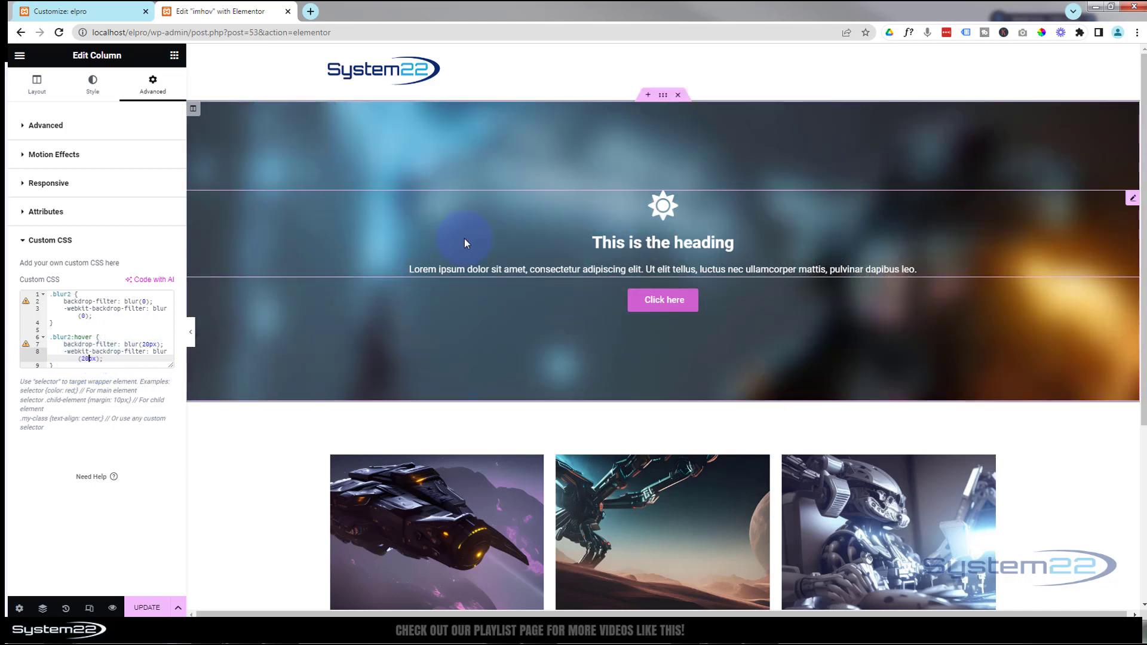
pyautogui.click(145, 345)
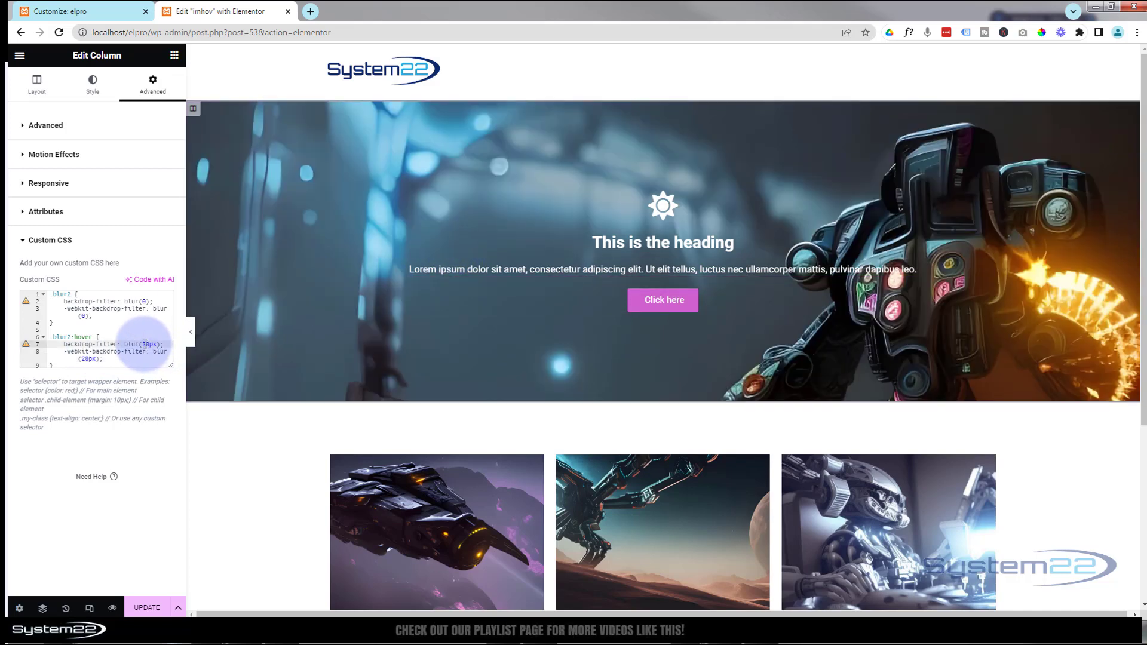
pyautogui.press('BackSpace')
pyautogui.write('1')
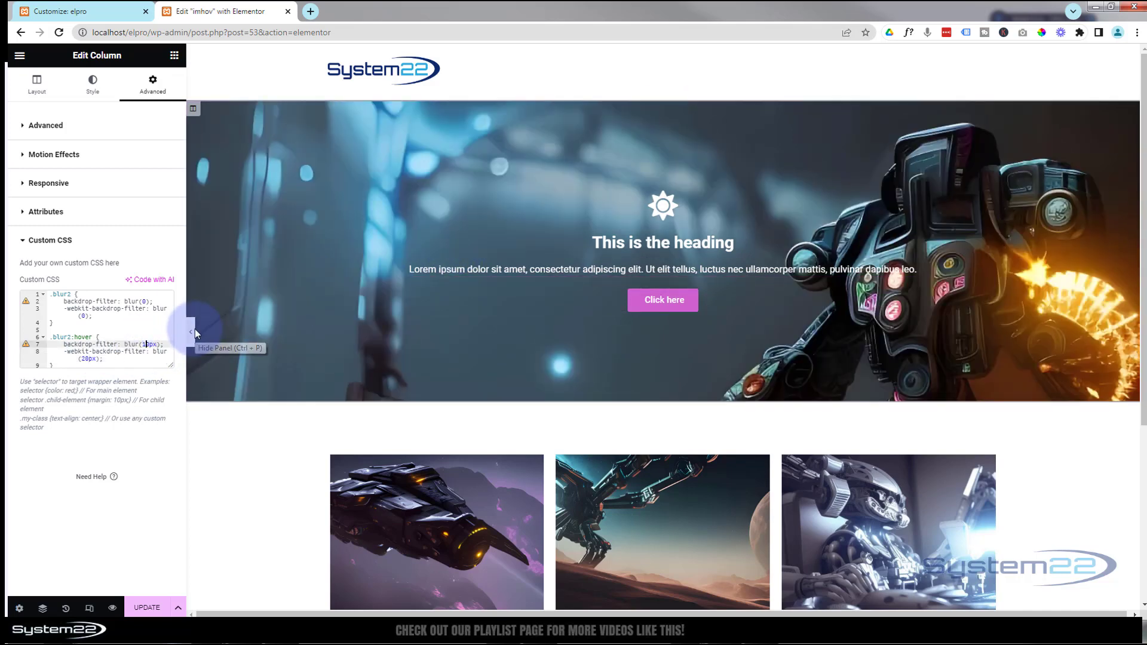
pyautogui.click(85, 359)
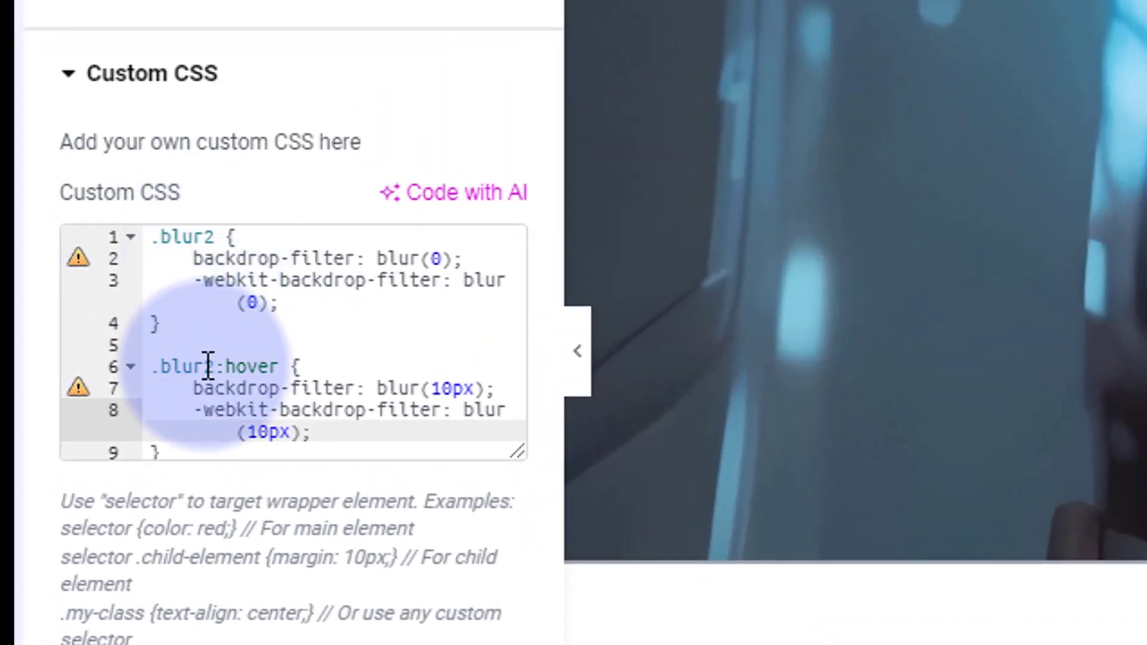
# Add transition-duration: .7s; to the base .blur2 rule using autocomplete.
pyautogui.click(399, 303)
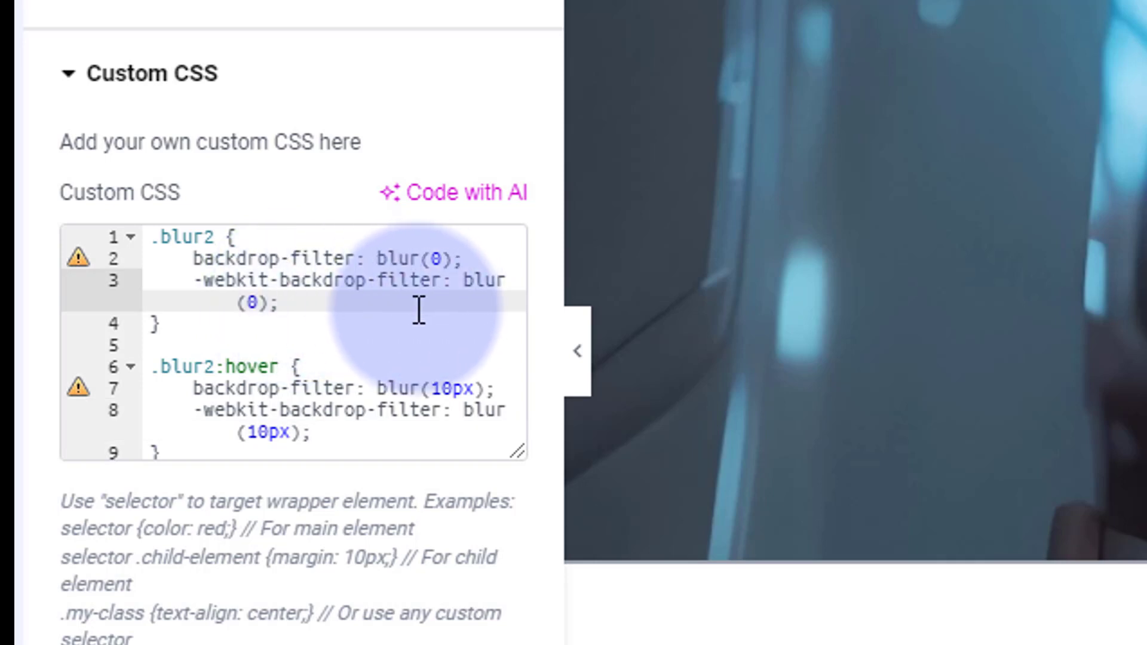
pyautogui.press('Return')
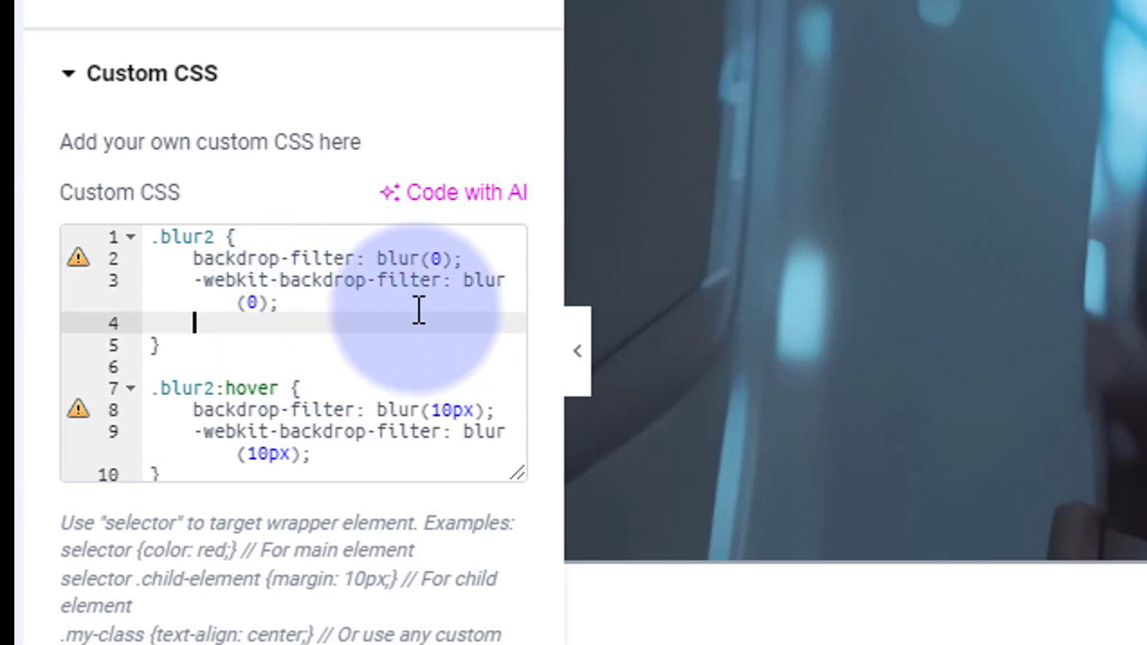
pyautogui.write('trans')
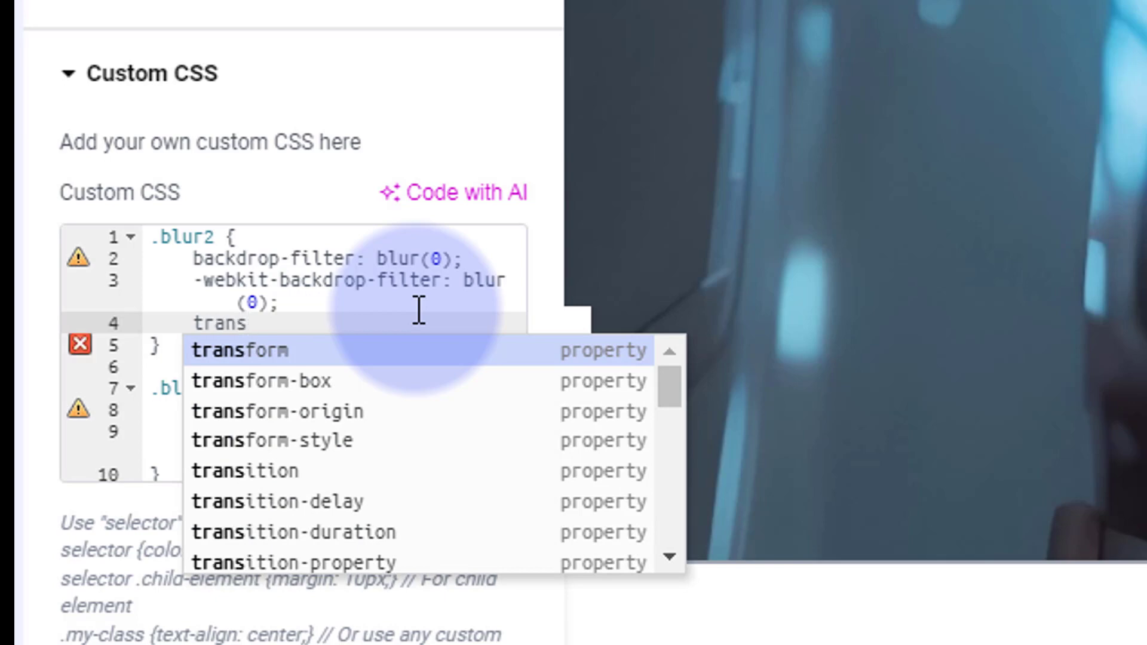
pyautogui.click(306, 531)
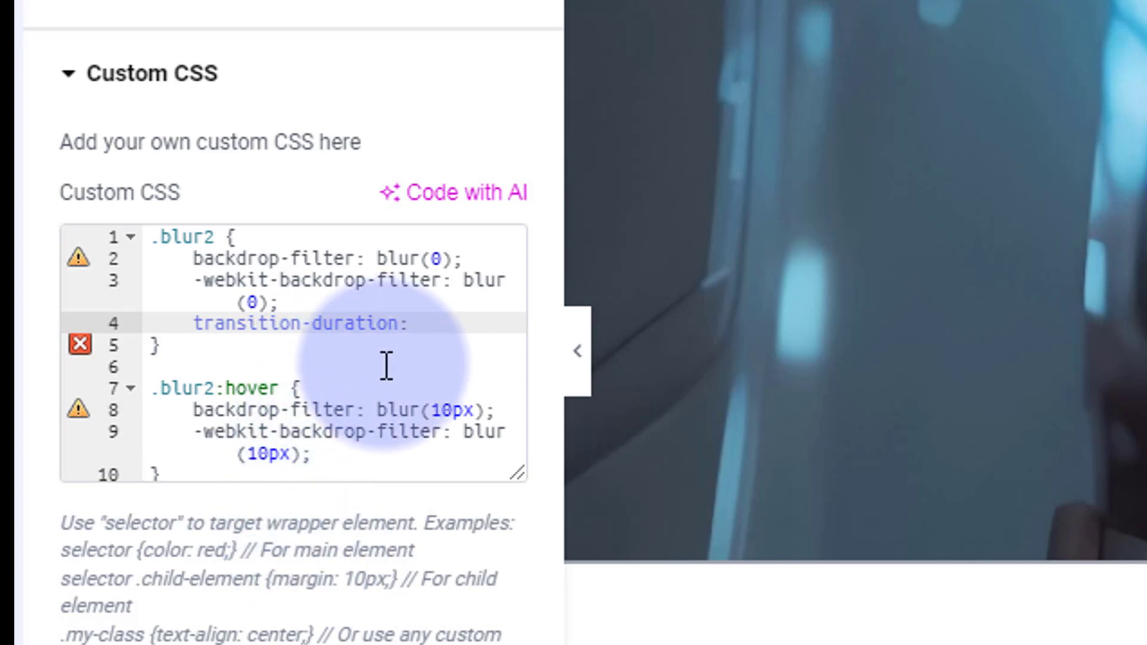
pyautogui.write('.7s;')
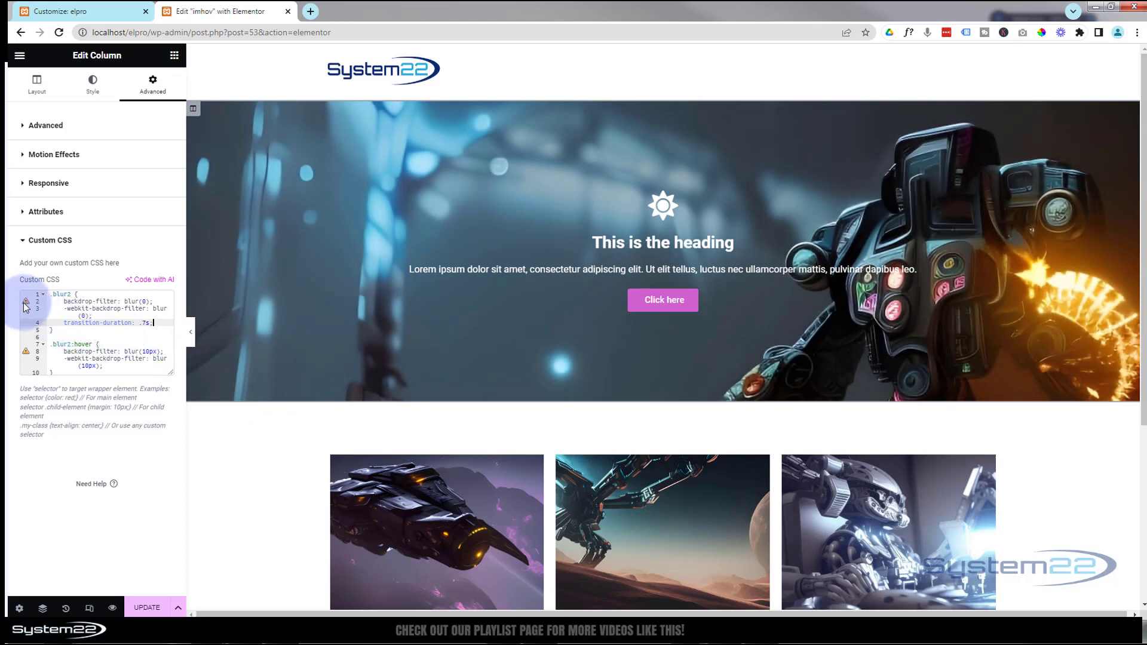
# Save the page with UPDATE and open Preview Changes to watch the hover blur live.
pyautogui.moveTo(26, 302)
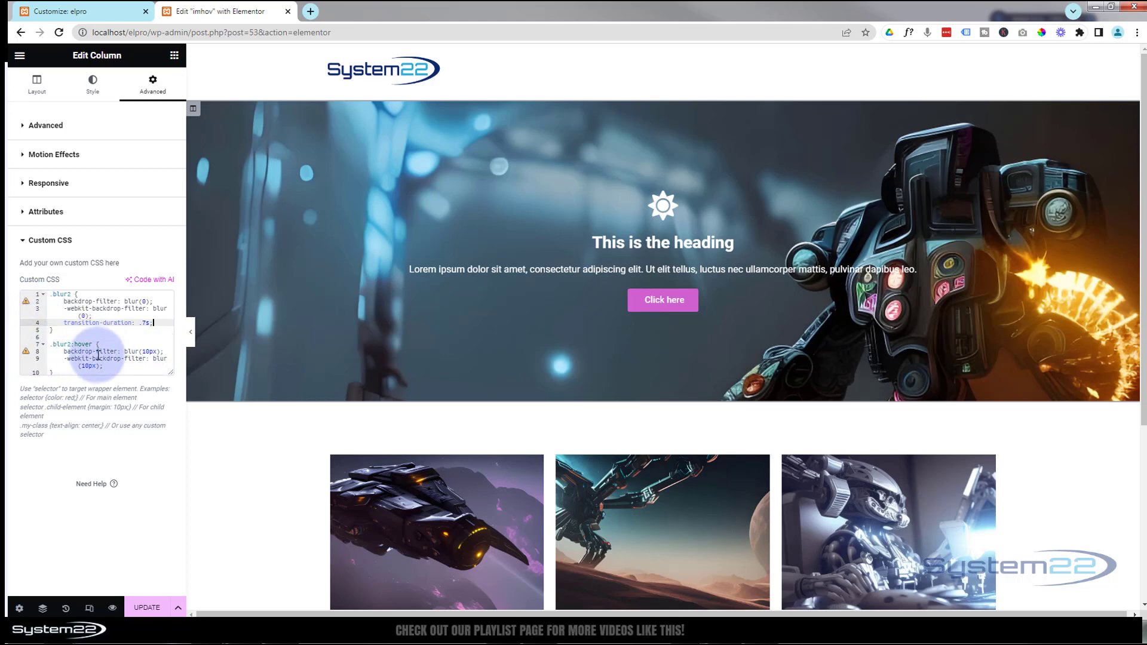
pyautogui.moveTo(27, 354)
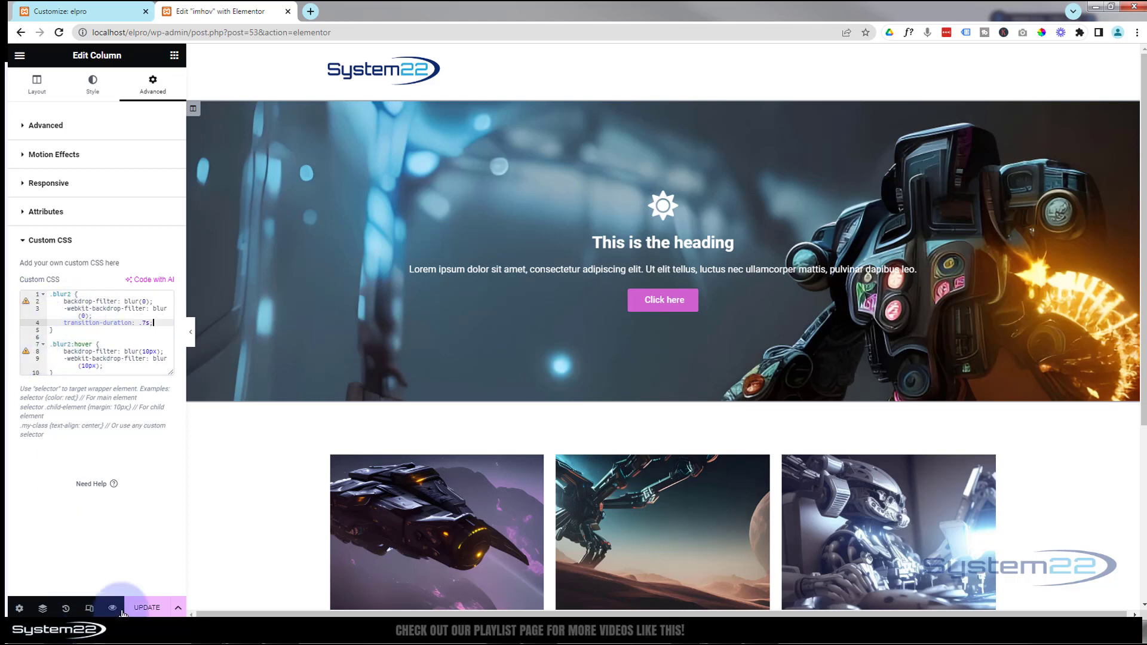
pyautogui.click(144, 608)
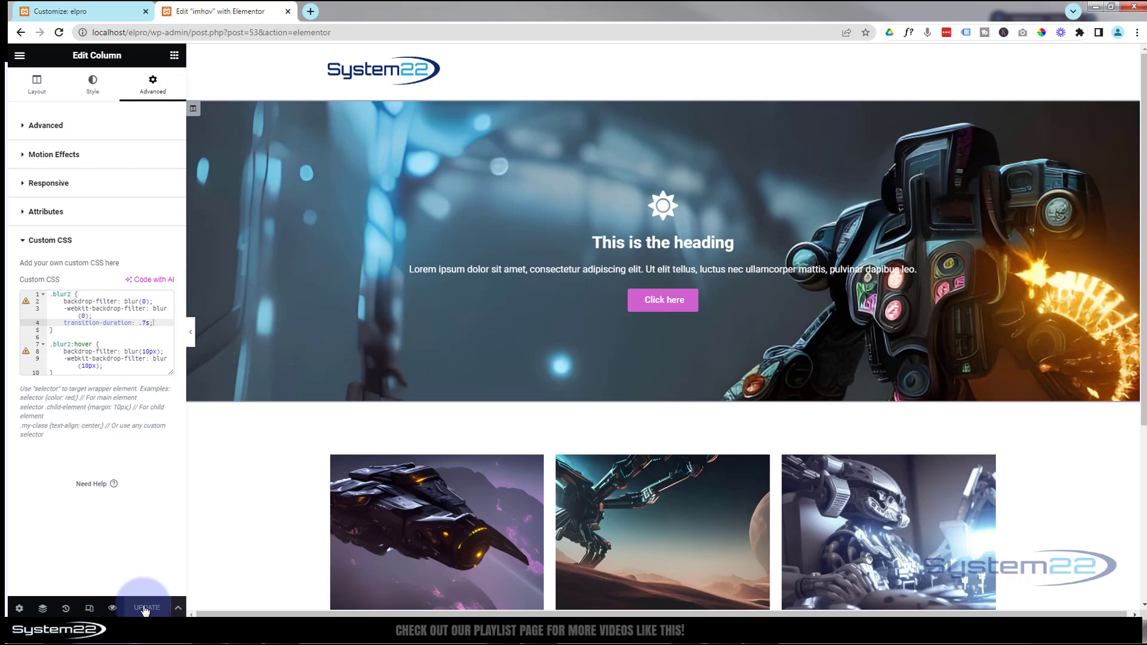
pyautogui.click(112, 608)
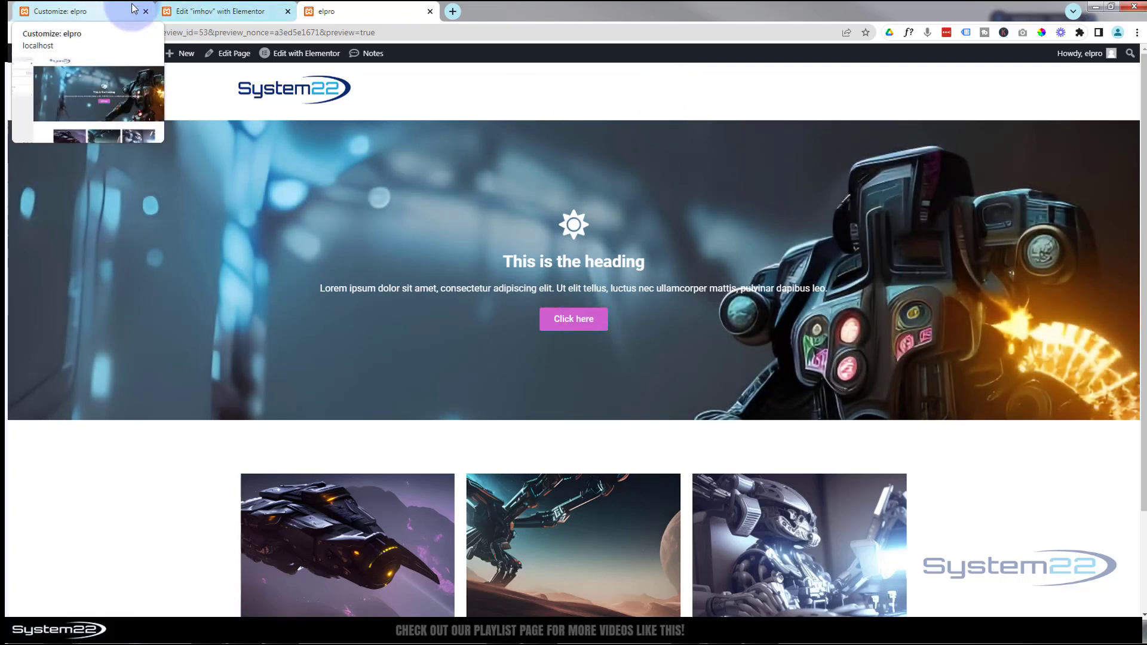
pyautogui.click(189, 10)
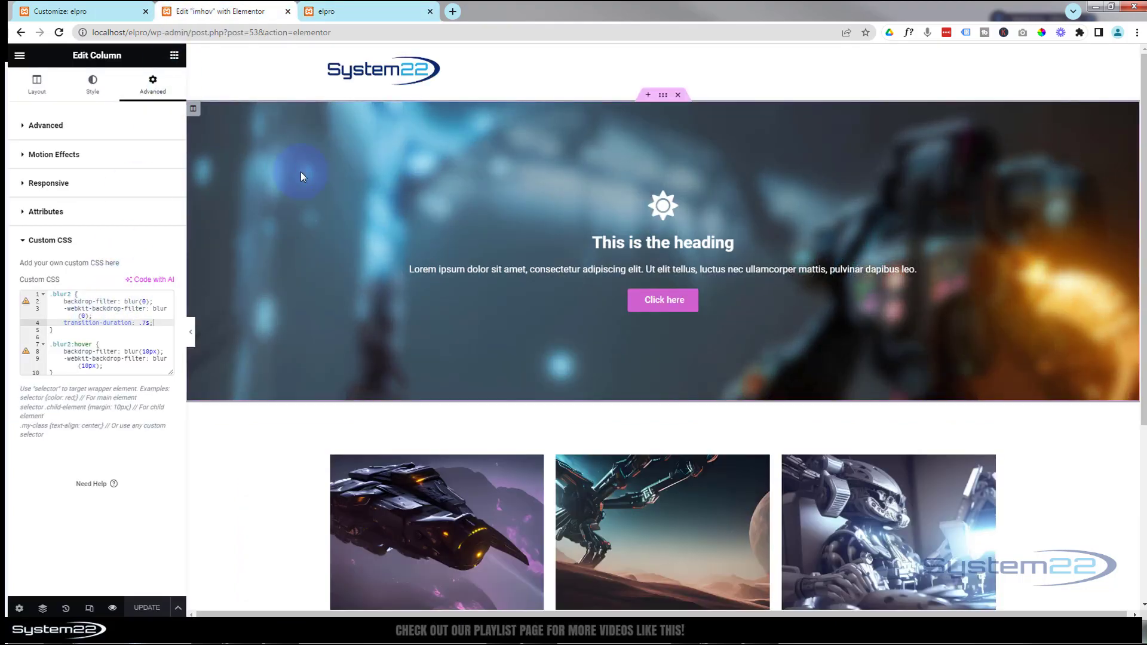
pyautogui.hotkey('ctrl', 'Tab')
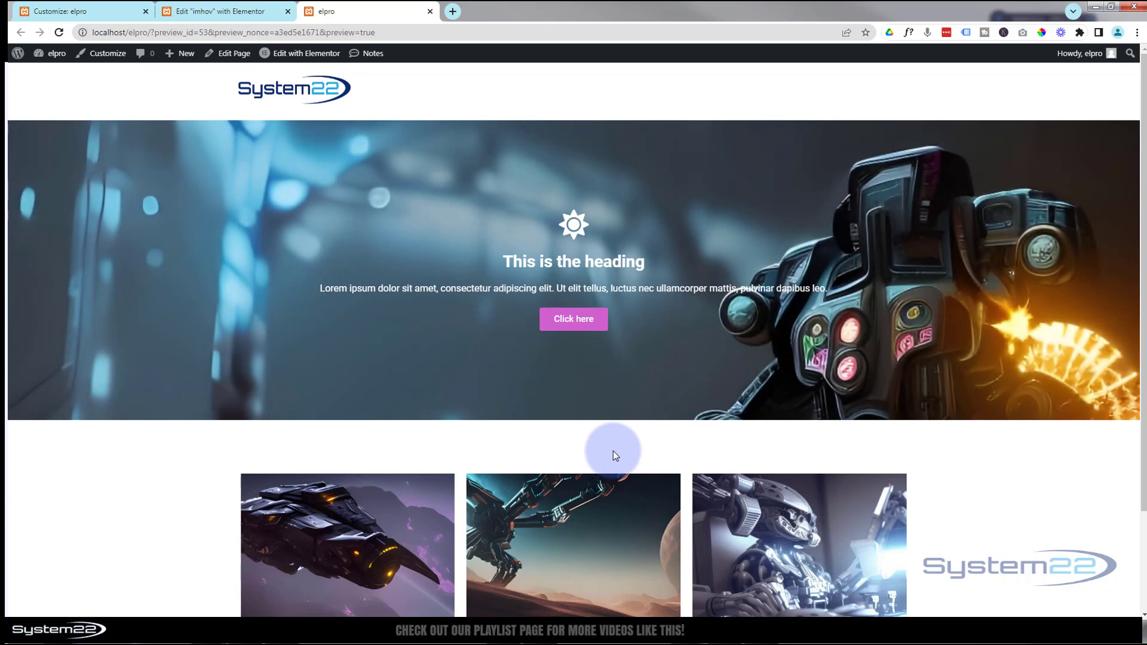